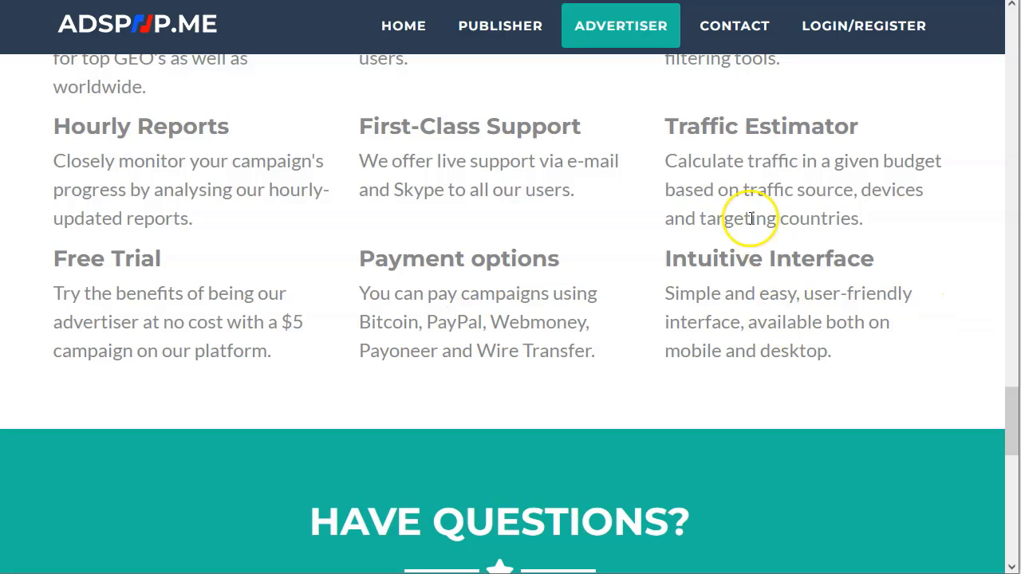
# Review the Adspop.Me advertiser benefits and contact form, and open the registration link under the advertiser introduction.
pyautogui.scroll(-4, 292, 343)
pyautogui.scroll(-6, 235, 376)
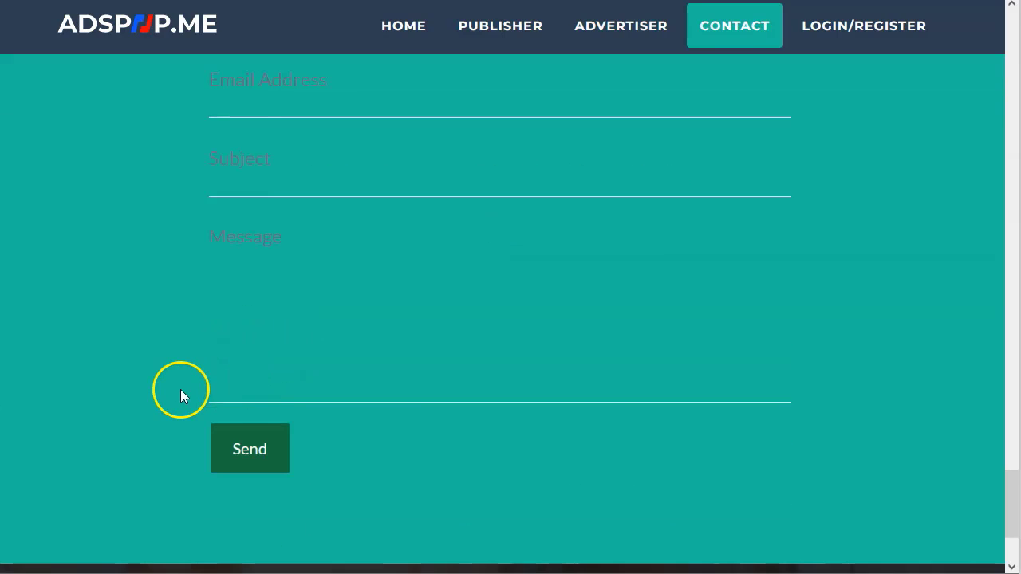
pyautogui.scroll(10, 353, 387)
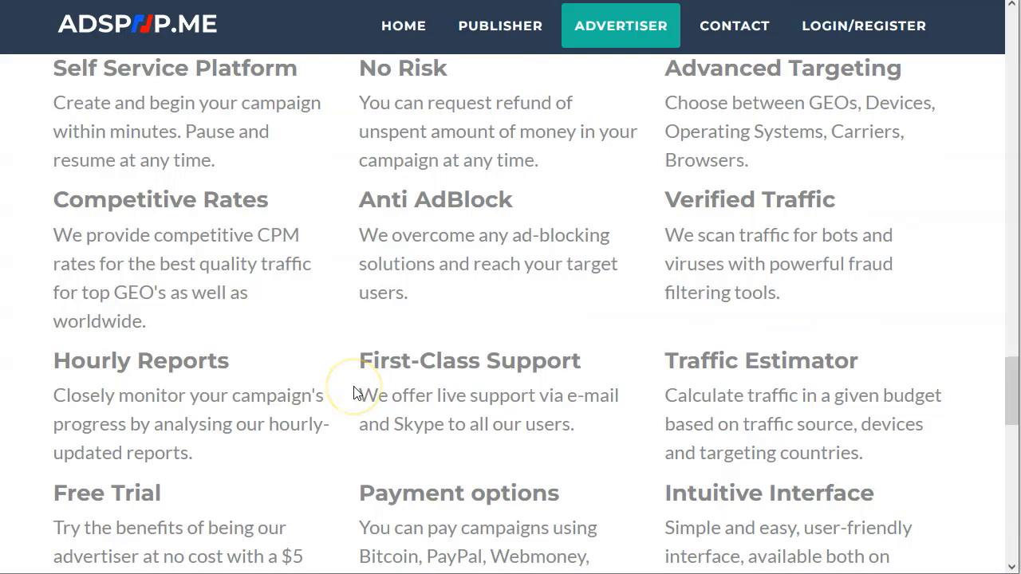
pyautogui.scroll(5, 355, 393)
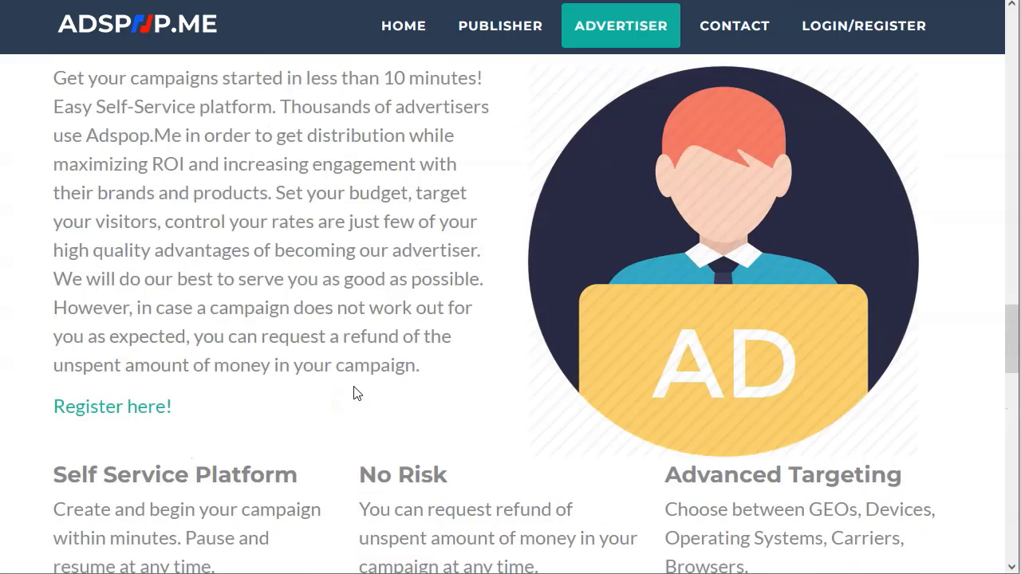
pyautogui.click(110, 411)
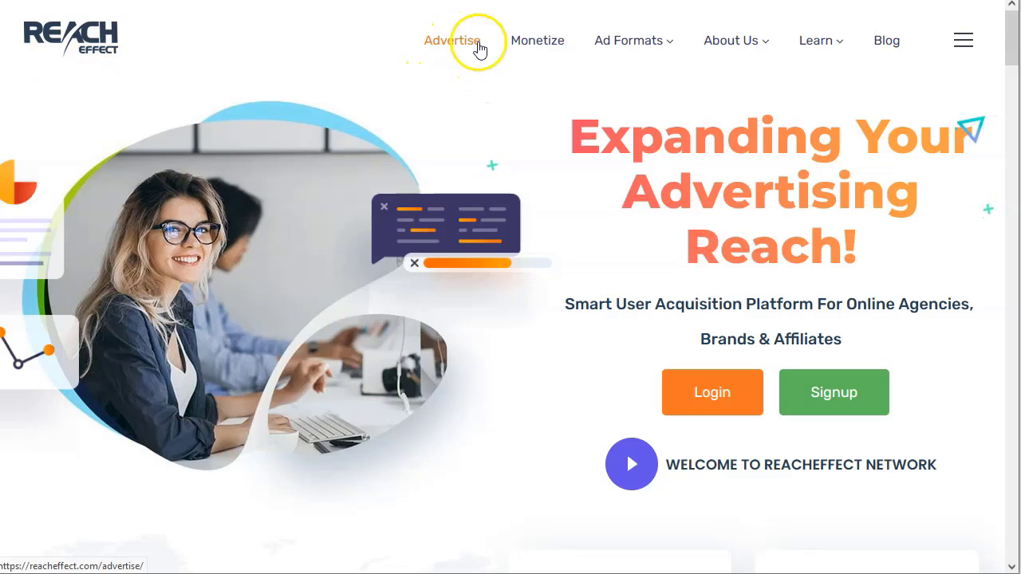
# Examine the ReachEffect homepage for its platform overview, supported payment solutions and upcoming events.
pyautogui.moveTo(638, 54)
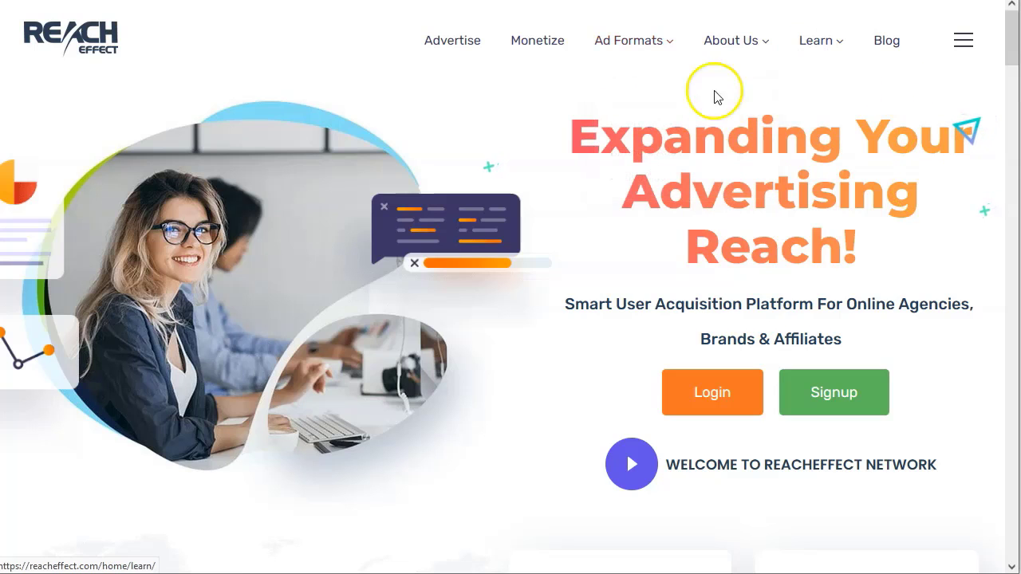
pyautogui.scroll(-1, 531, 283)
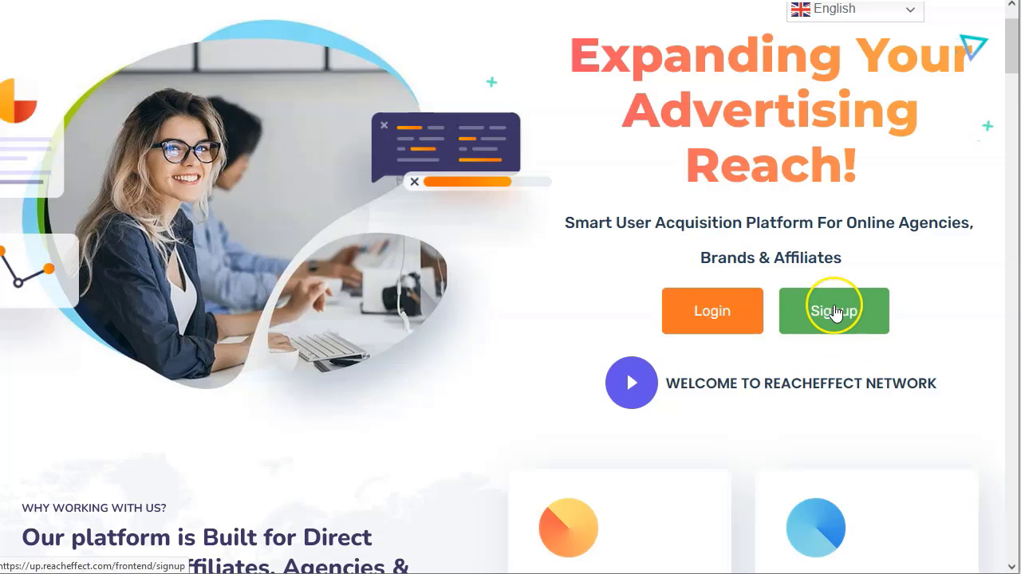
pyautogui.scroll(-4, 175, 369)
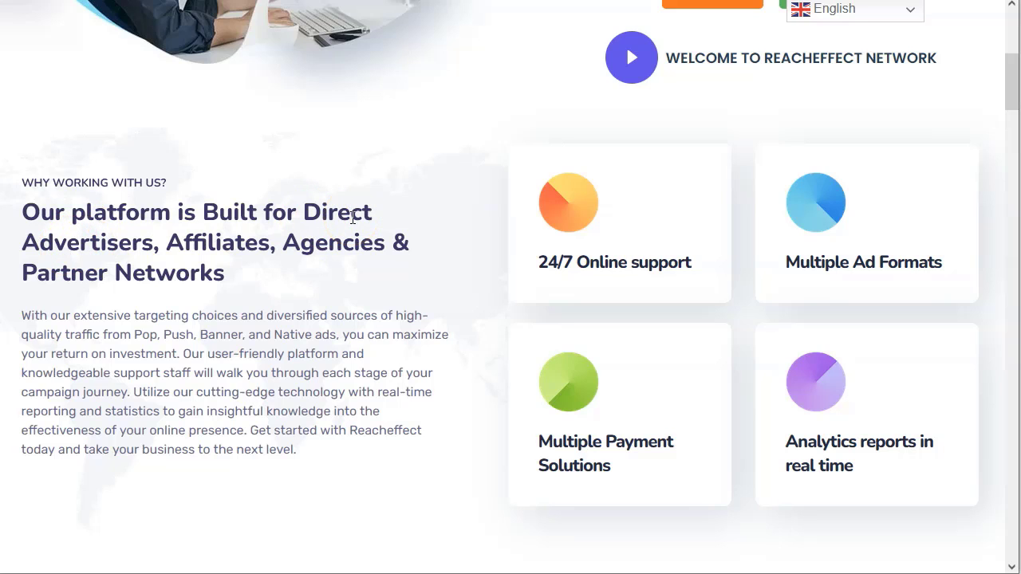
pyautogui.scroll(-5, 349, 349)
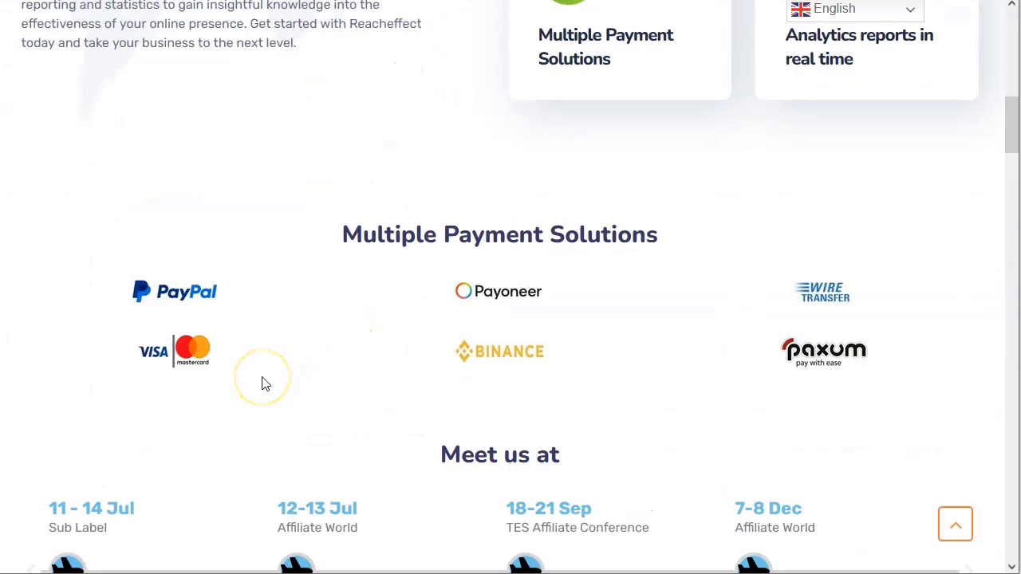
pyautogui.scroll(-1, 265, 385)
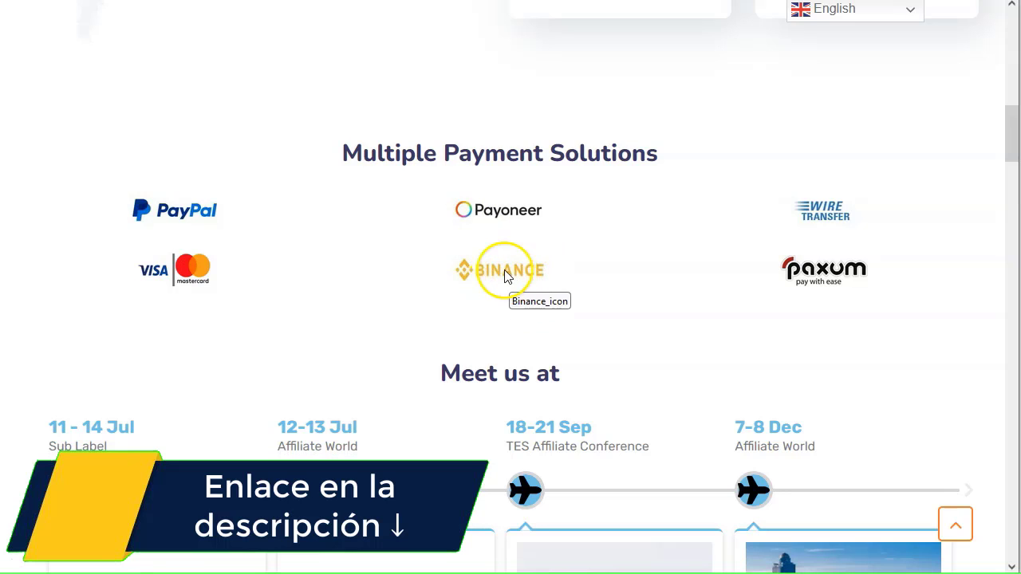
pyautogui.scroll(-1, 837, 200)
pyautogui.scroll(-4, 838, 199)
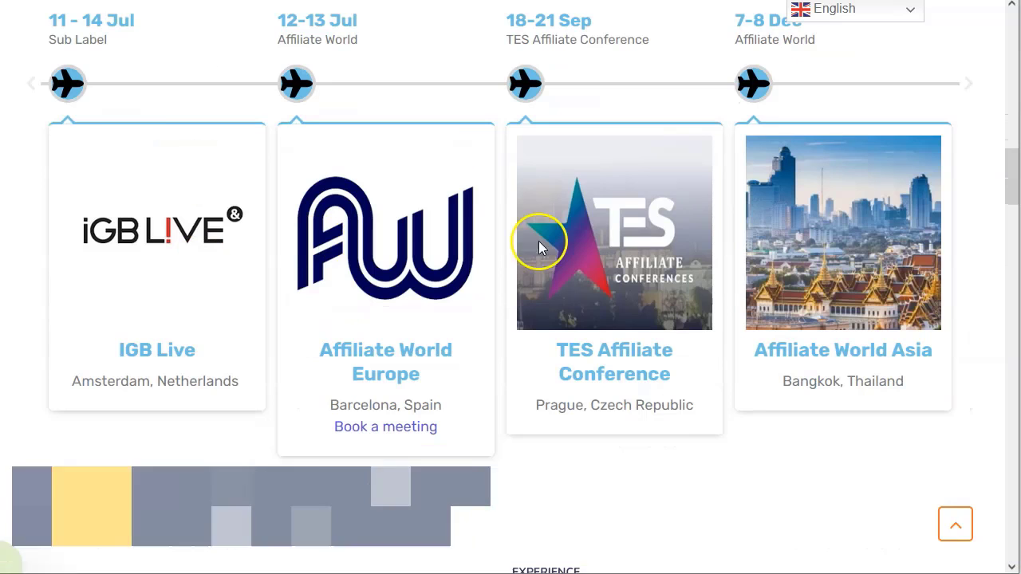
# Read through ReachEffect's offered services, top network verticals and the remaining homepage content down to the footer.
pyautogui.scroll(-15, 291, 292)
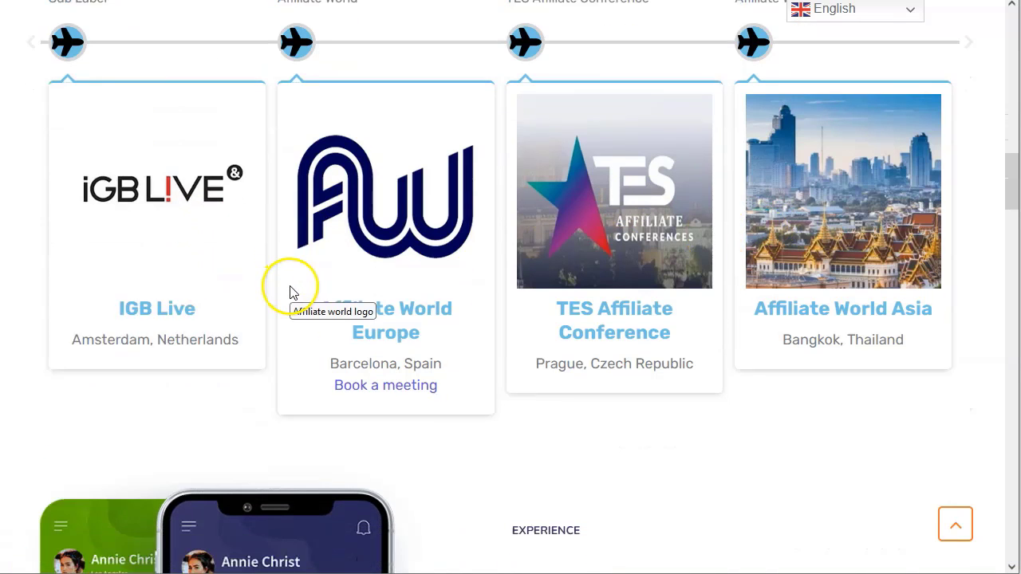
pyautogui.scroll(-4, 319, 358)
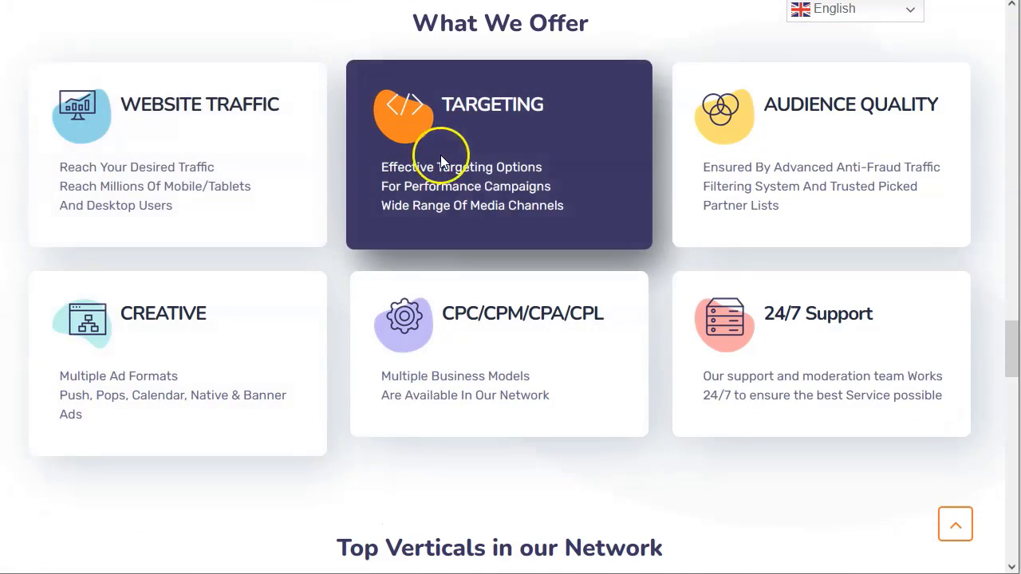
pyautogui.scroll(-1, 734, 231)
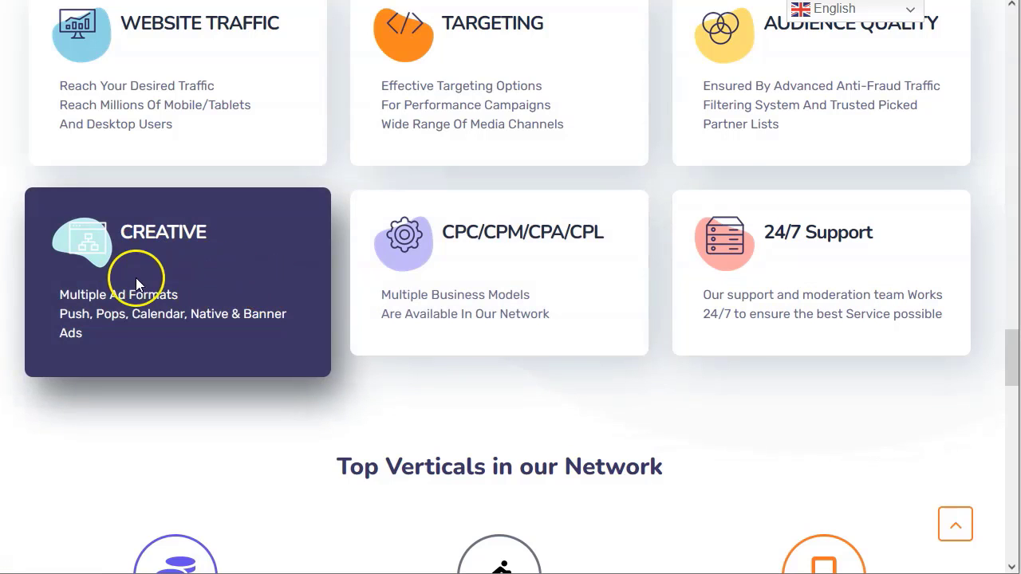
pyautogui.scroll(-4, 191, 304)
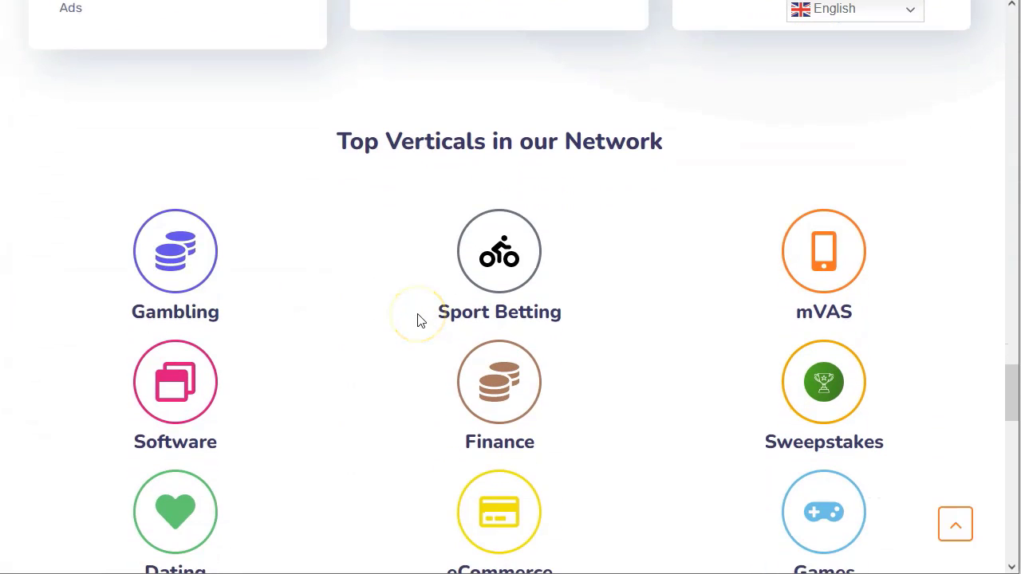
pyautogui.scroll(-1, 421, 321)
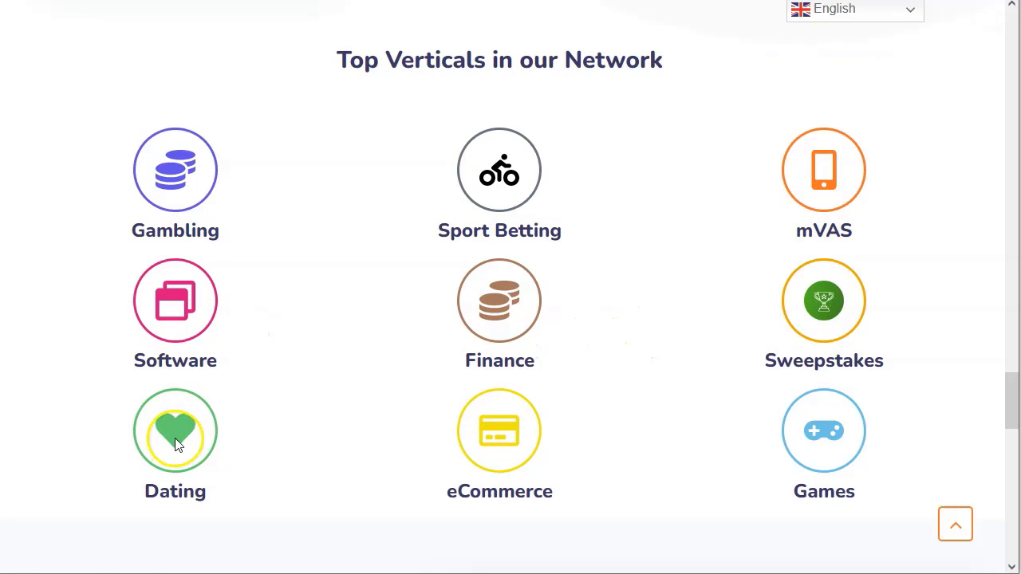
pyautogui.scroll(-2, 284, 349)
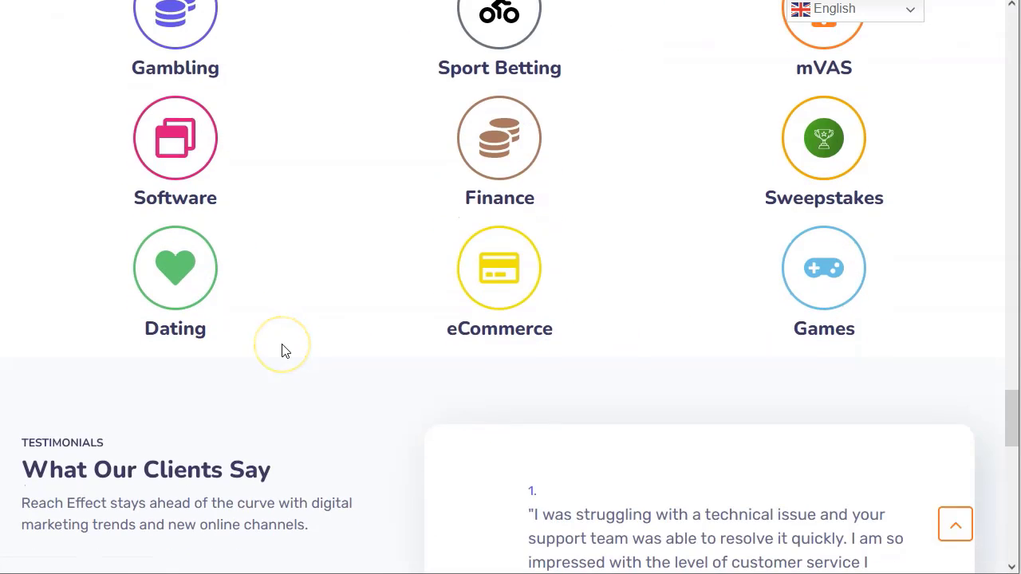
pyautogui.scroll(-10, 284, 348)
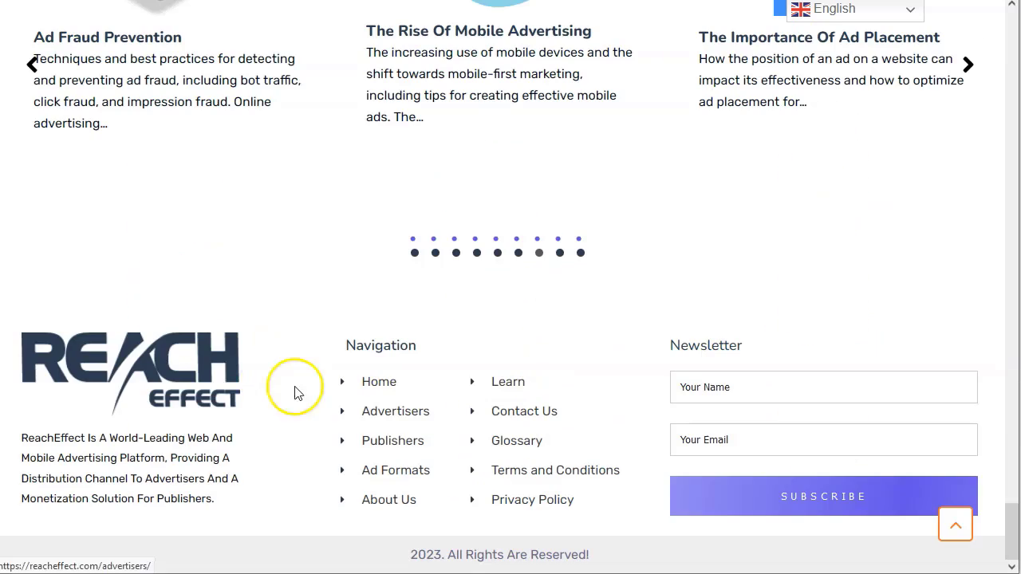
# Open ReachEffect's Advertise page and start the account registration for becoming an advertiser.
pyautogui.click(258, 365)
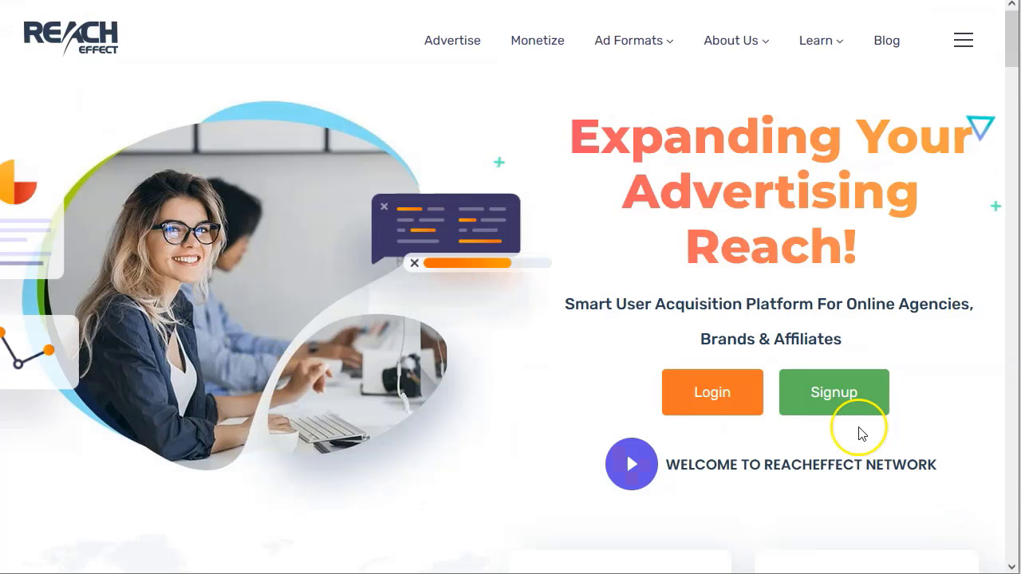
pyautogui.click(452, 40)
pyautogui.scroll(-5, 440, 421)
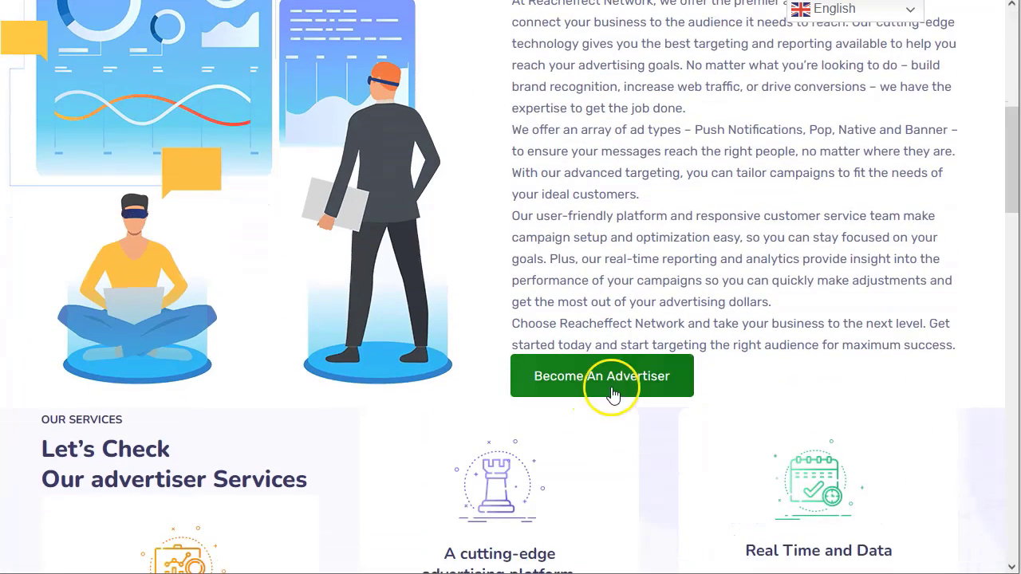
pyautogui.click(638, 378)
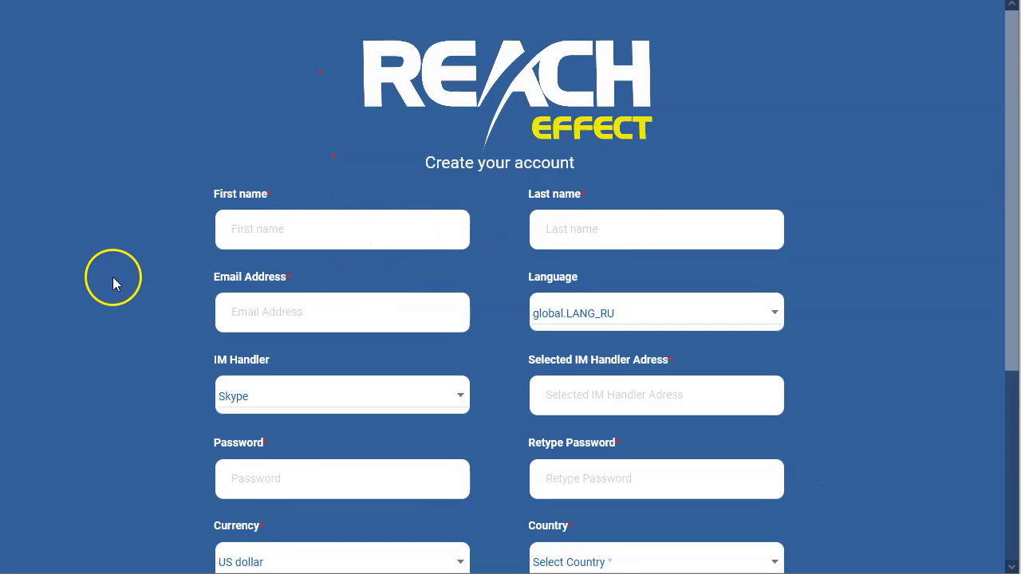
# Set the language in the account registration form to English.
pyautogui.scroll(-1, 113, 279)
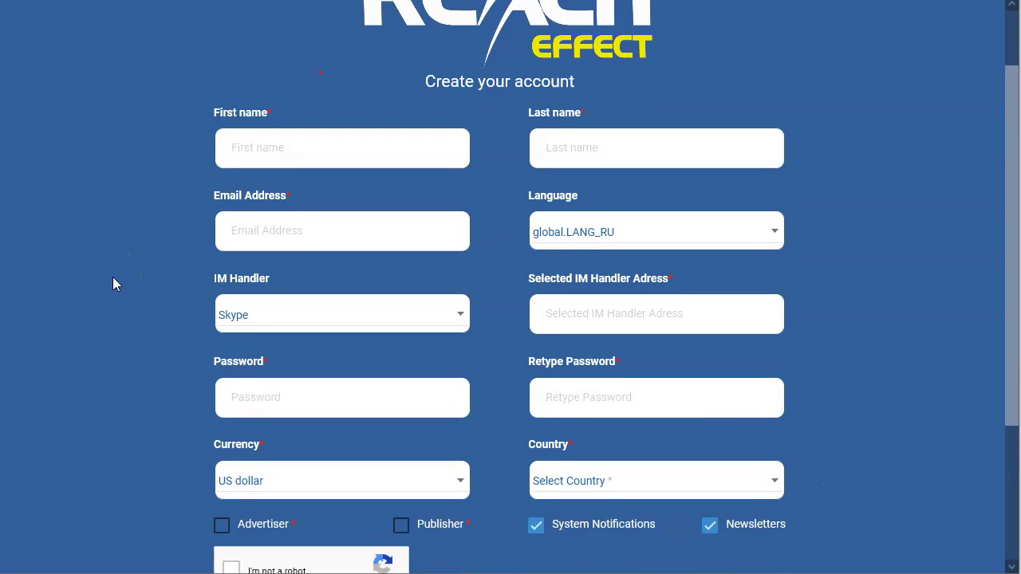
pyautogui.click(300, 147)
pyautogui.click(621, 231)
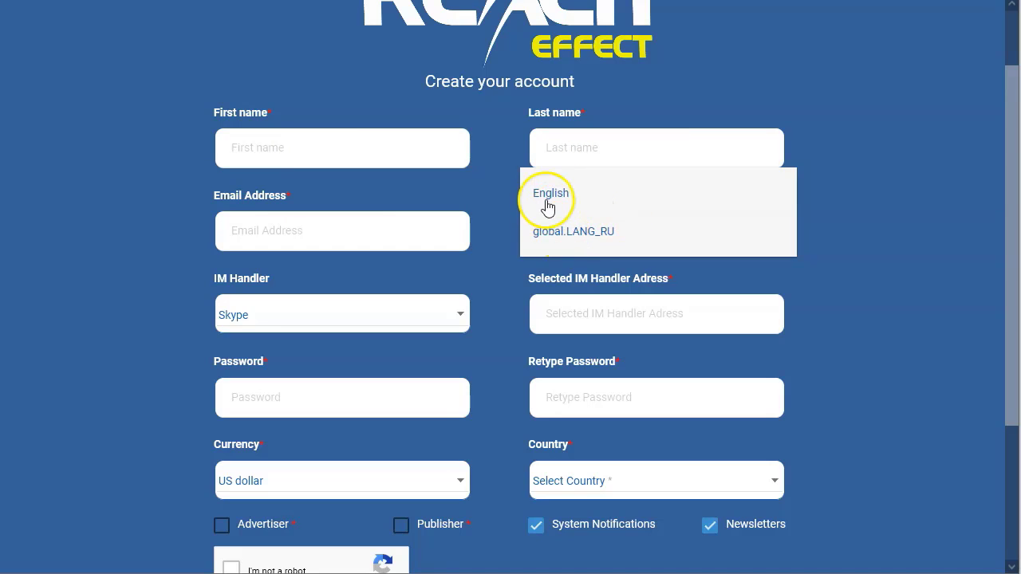
pyautogui.click(839, 274)
pyautogui.click(684, 227)
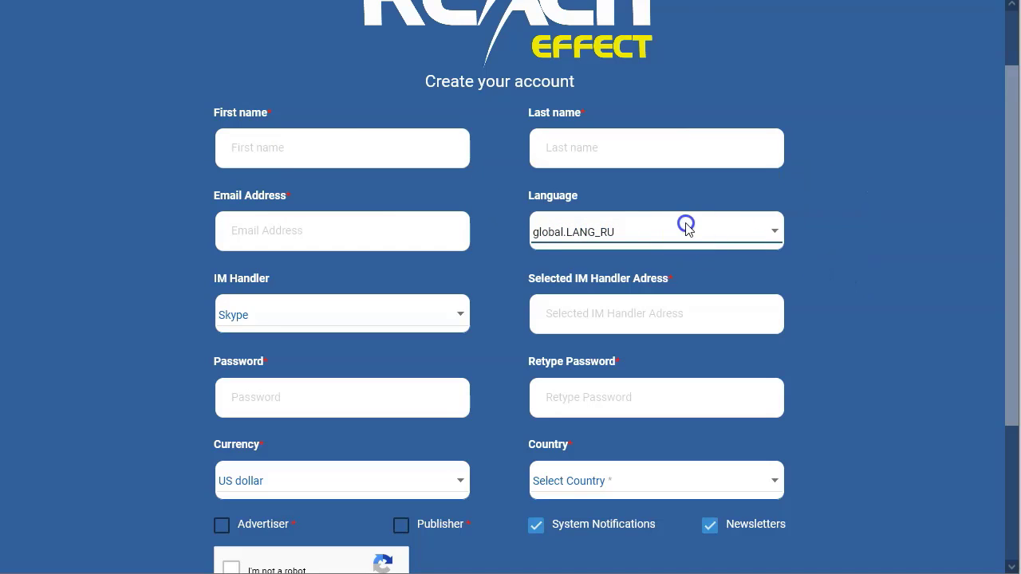
pyautogui.click(561, 196)
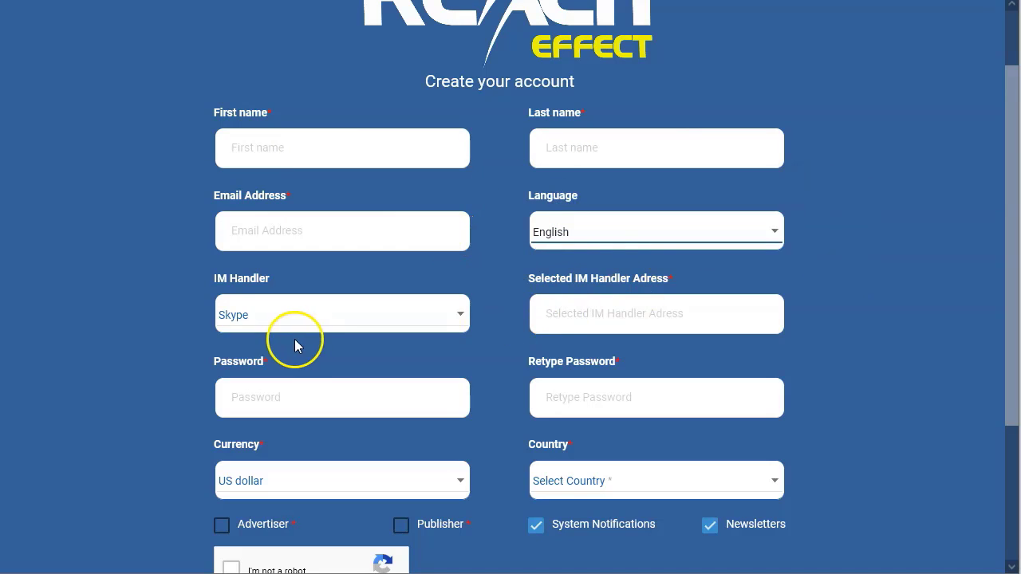
# Check the available IM Handler and Currency choices in the registration form without changing either.
pyautogui.click(281, 316)
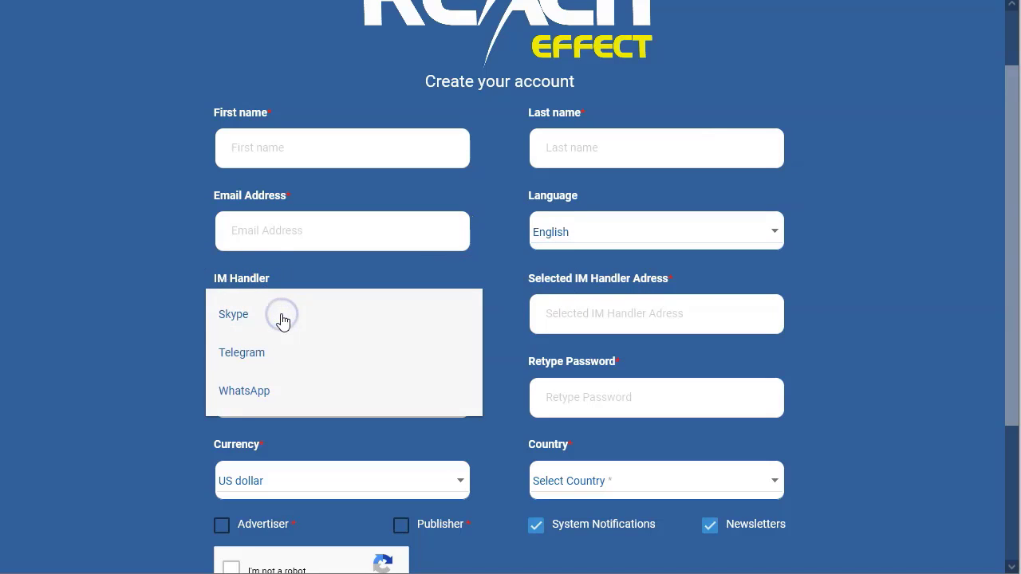
pyautogui.click(115, 365)
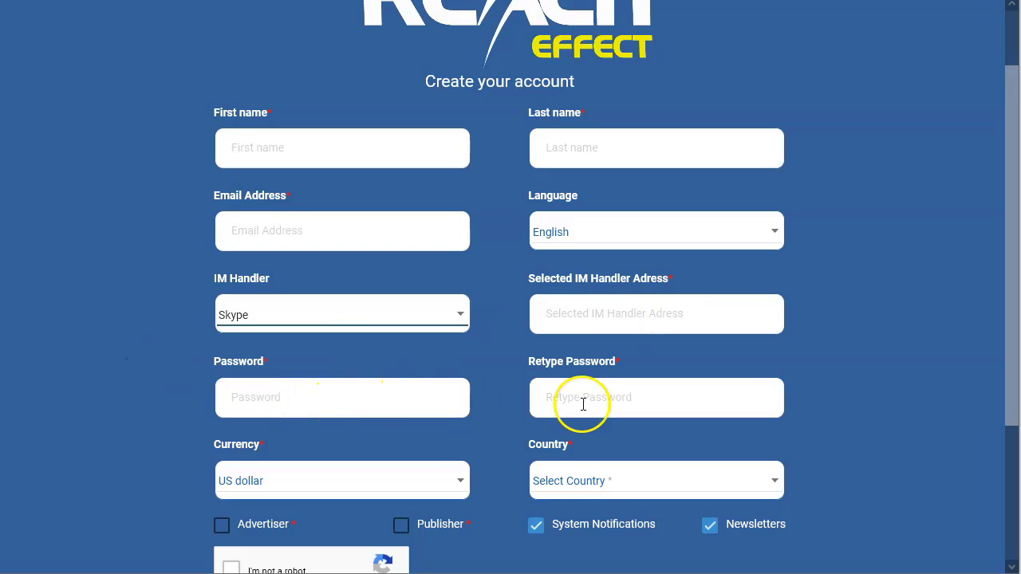
pyautogui.scroll(-1, 308, 409)
pyautogui.click(307, 409)
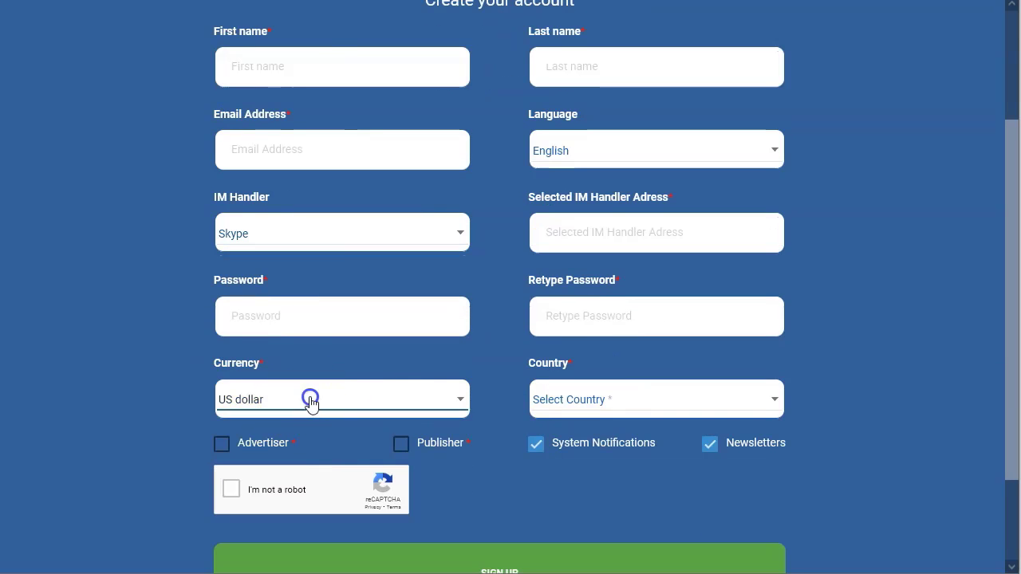
pyautogui.click(65, 407)
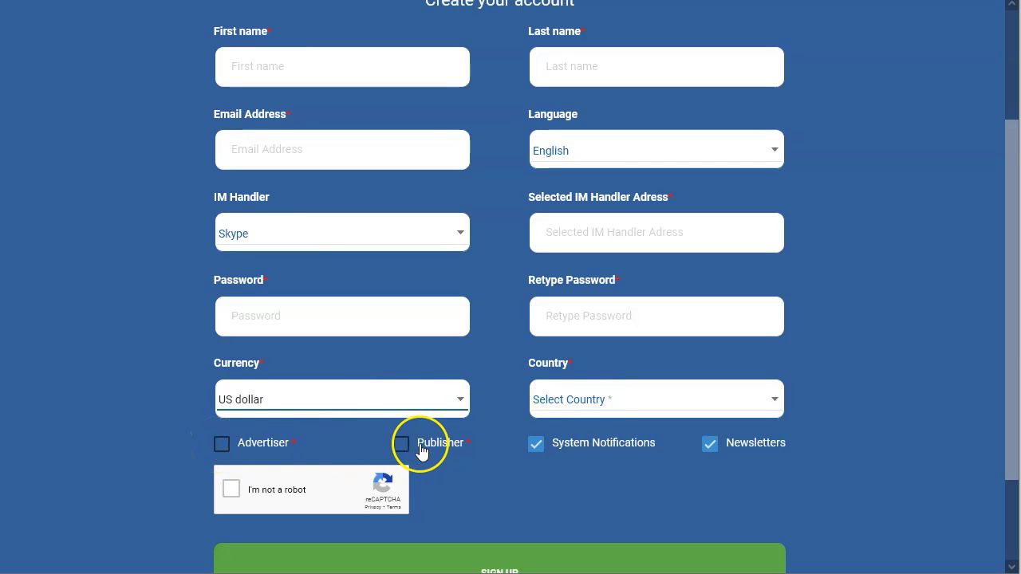
# Select the Advertiser account type and submit the sign-up form.
pyautogui.click(221, 448)
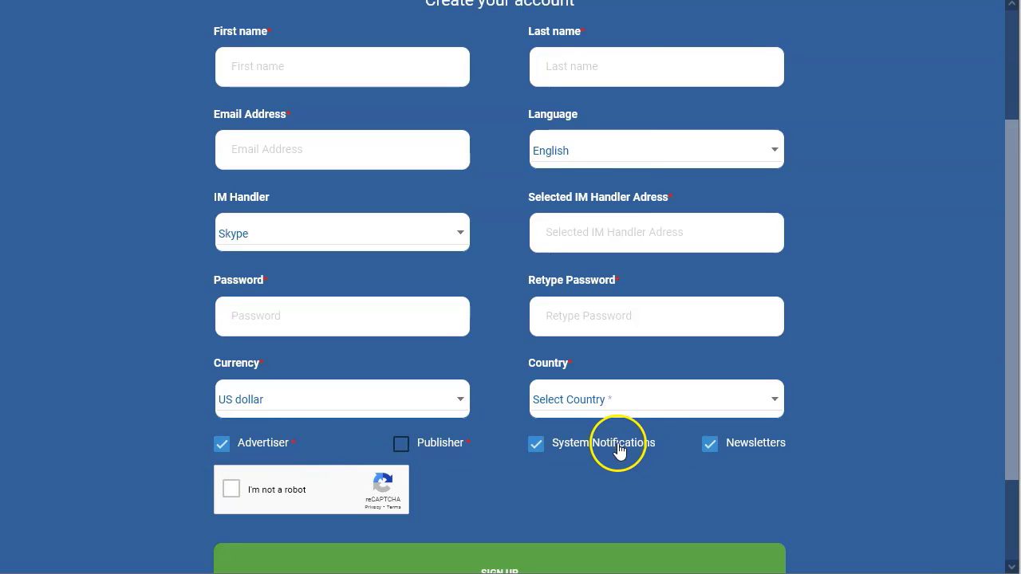
pyautogui.click(714, 451)
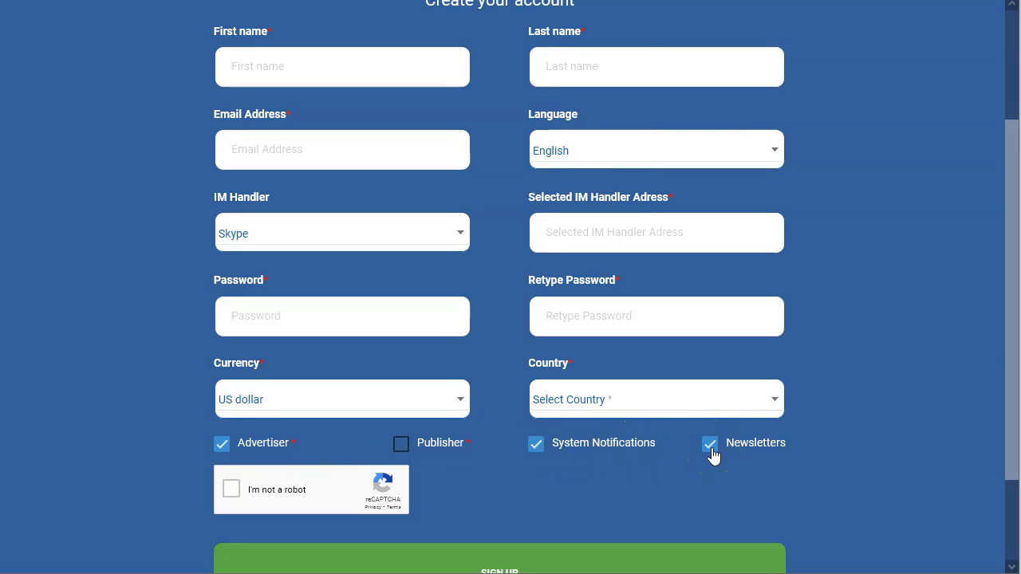
pyautogui.scroll(-2, 167, 416)
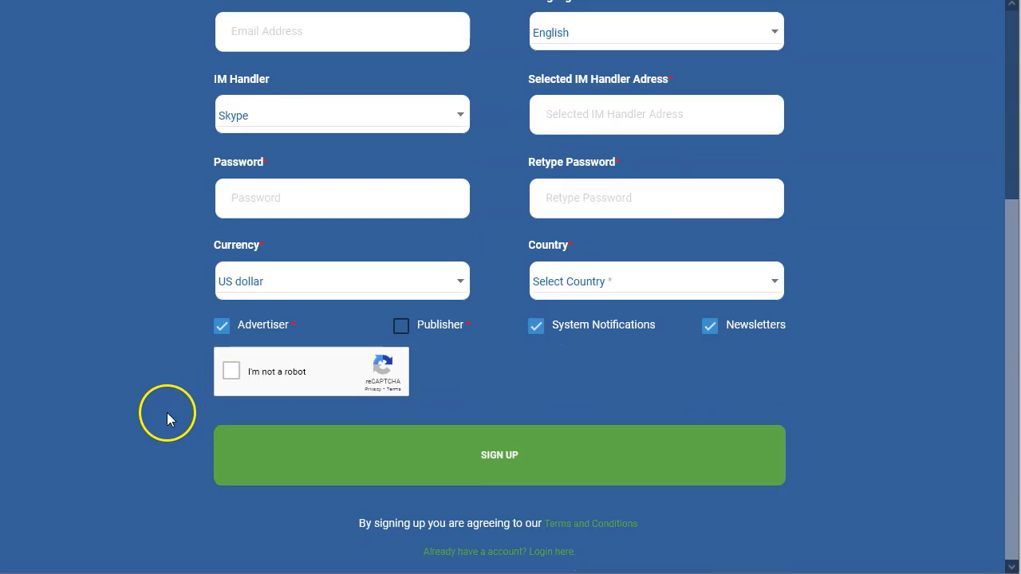
pyautogui.click(509, 458)
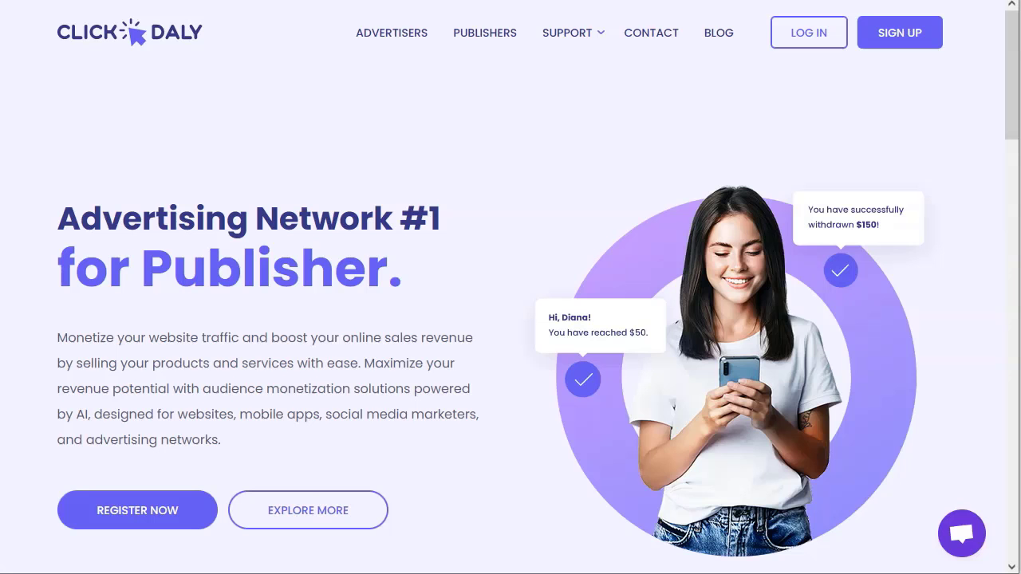
# Open ClickDaly's page for advertisers and review its network, support, format and targeting features.
pyautogui.click(448, 2)
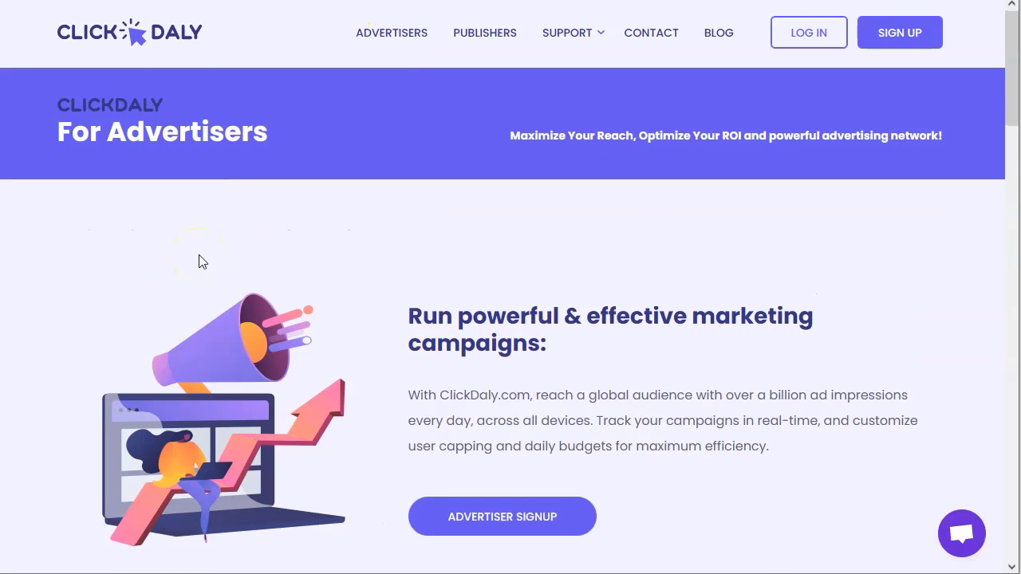
pyautogui.scroll(-3, 198, 260)
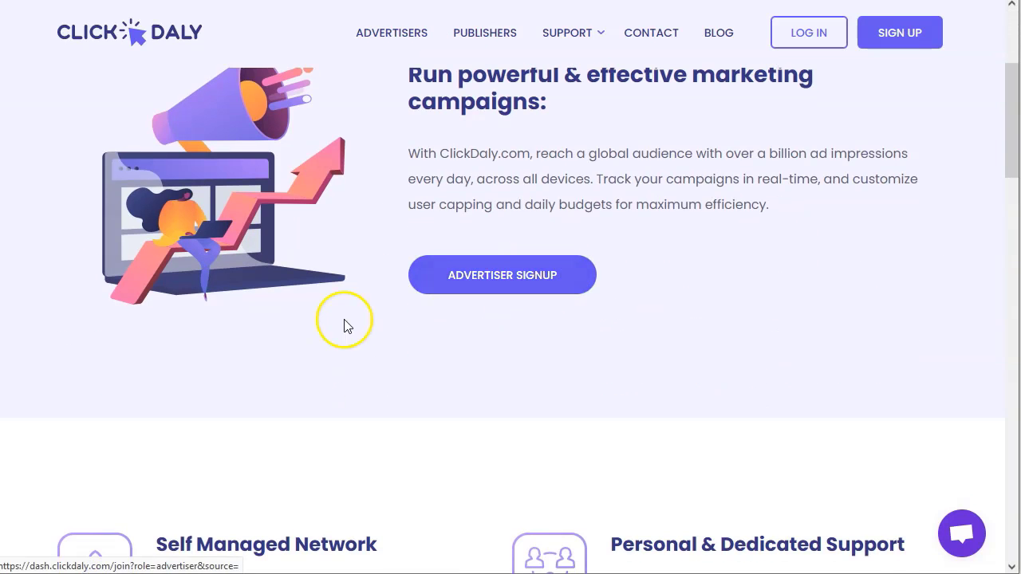
pyautogui.scroll(-5, 342, 323)
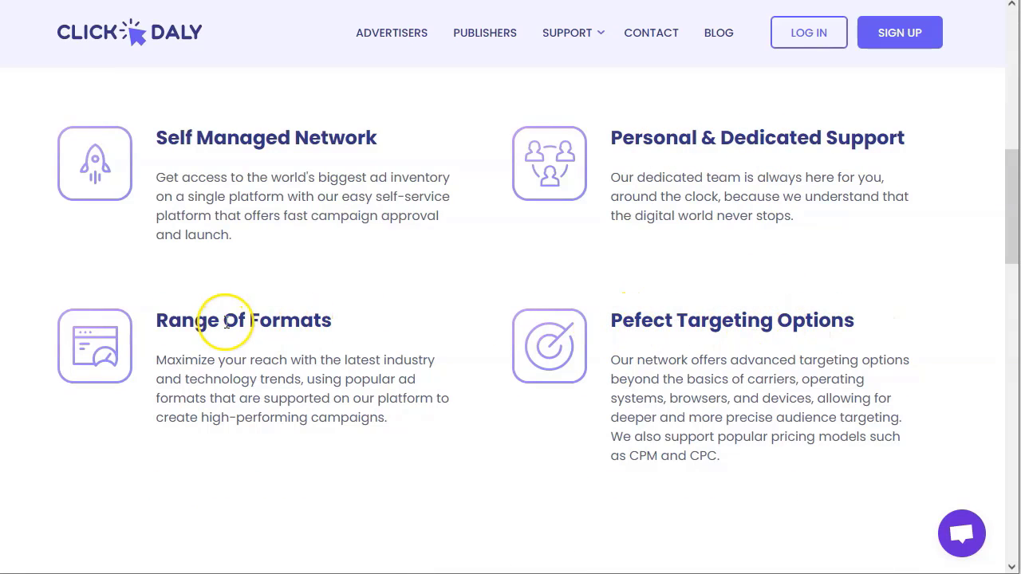
# Review the rest of ClickDaly's advertisers page, including its network statistics and sign-up deposit offer.
pyautogui.scroll(-7, 227, 322)
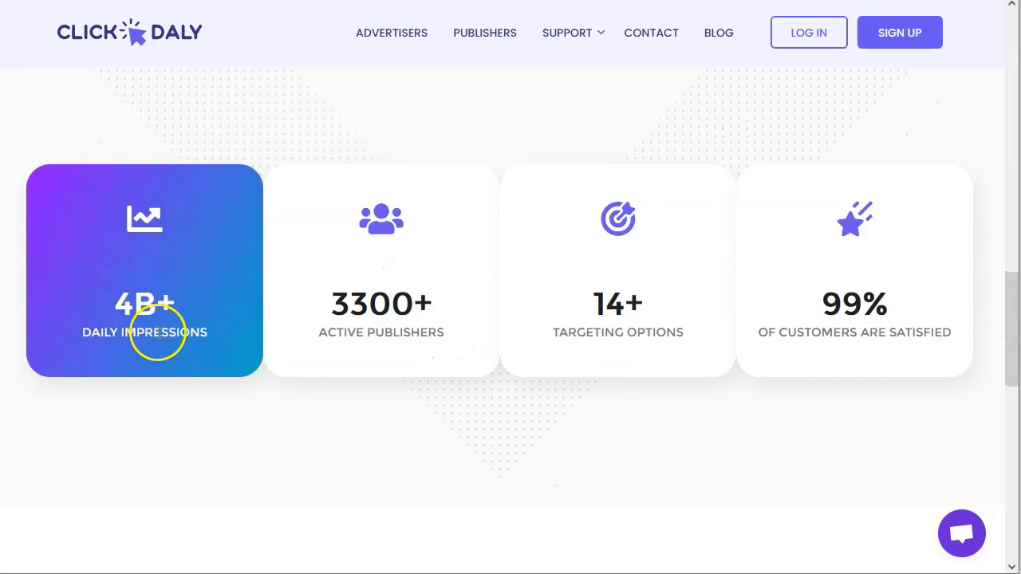
pyautogui.scroll(-5, 145, 333)
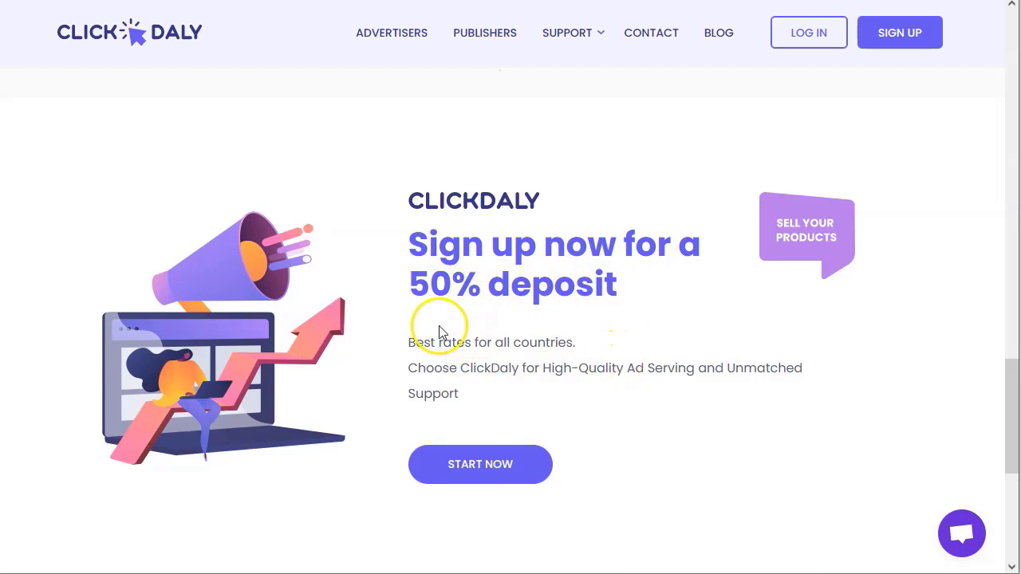
pyautogui.scroll(-2, 295, 364)
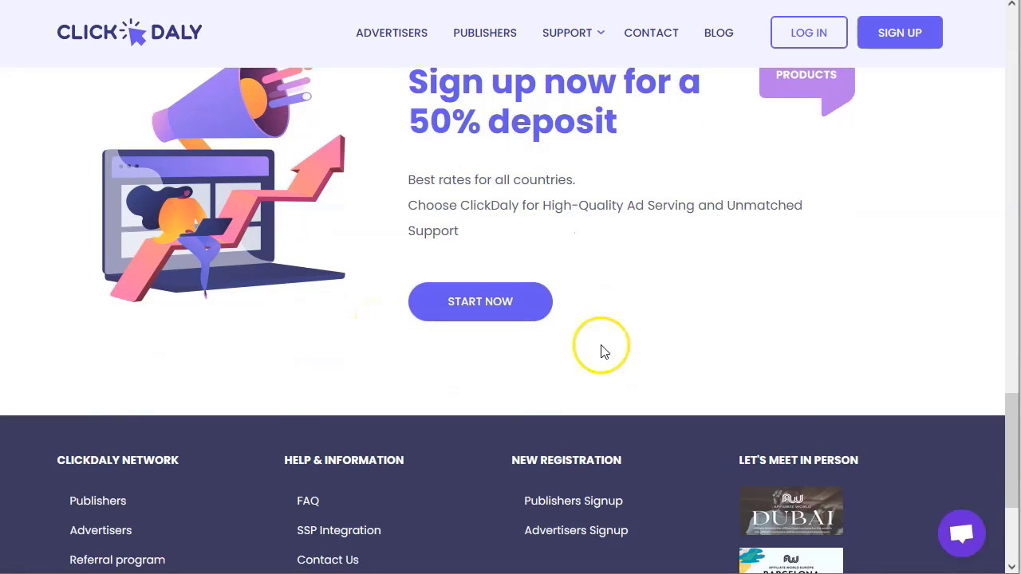
pyautogui.scroll(3, 627, 349)
pyautogui.scroll(15, 627, 348)
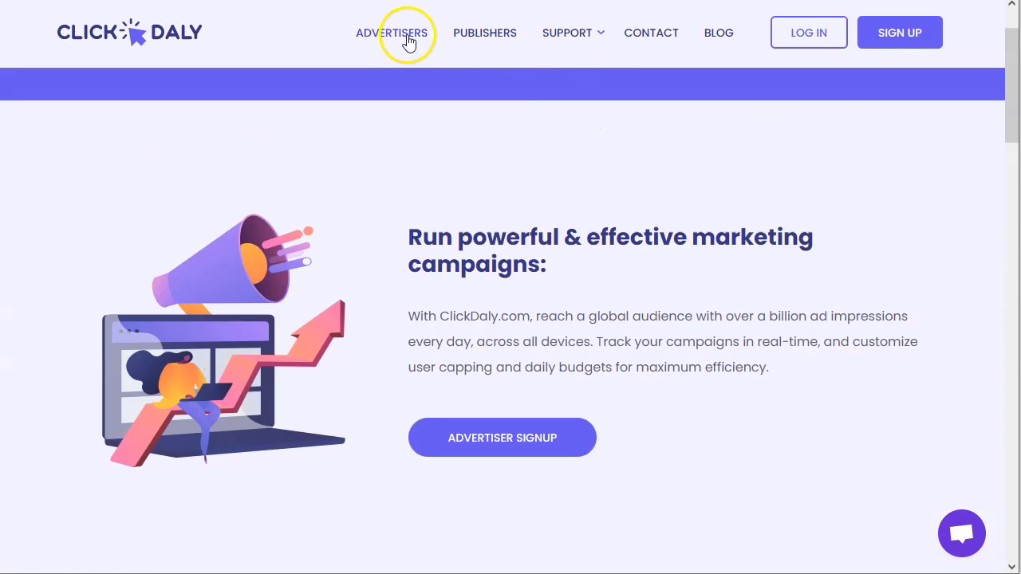
# Open ClickDaly's advertiser registration form and check the available Messenger choices without changing the selection.
pyautogui.click(408, 43)
pyautogui.click(449, 517)
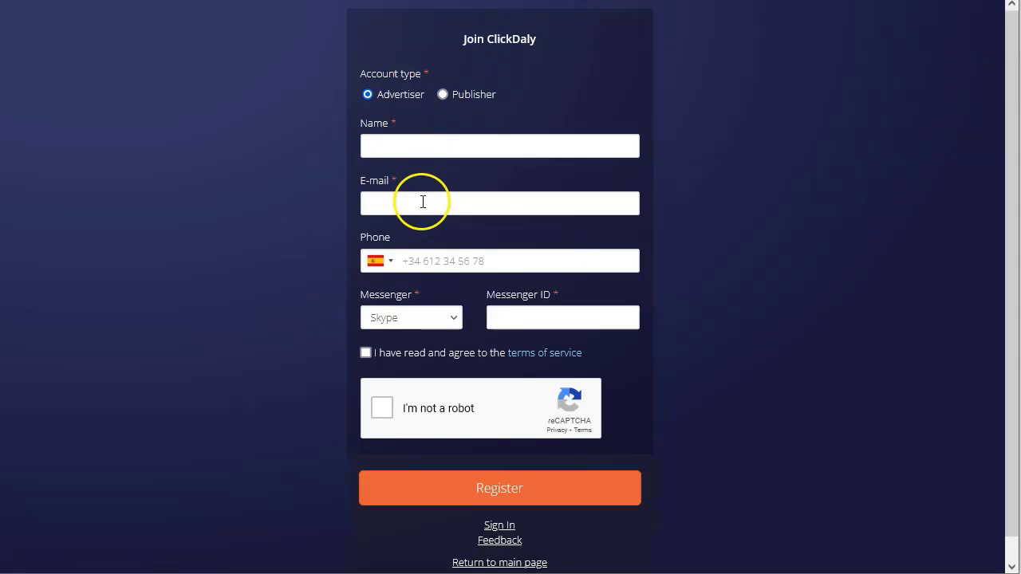
pyautogui.click(434, 318)
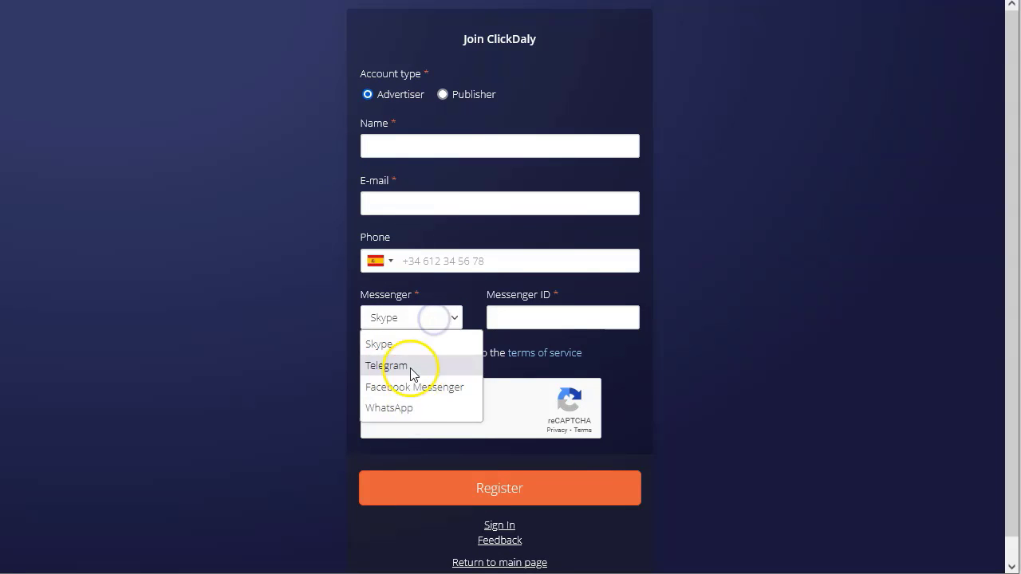
pyautogui.click(277, 352)
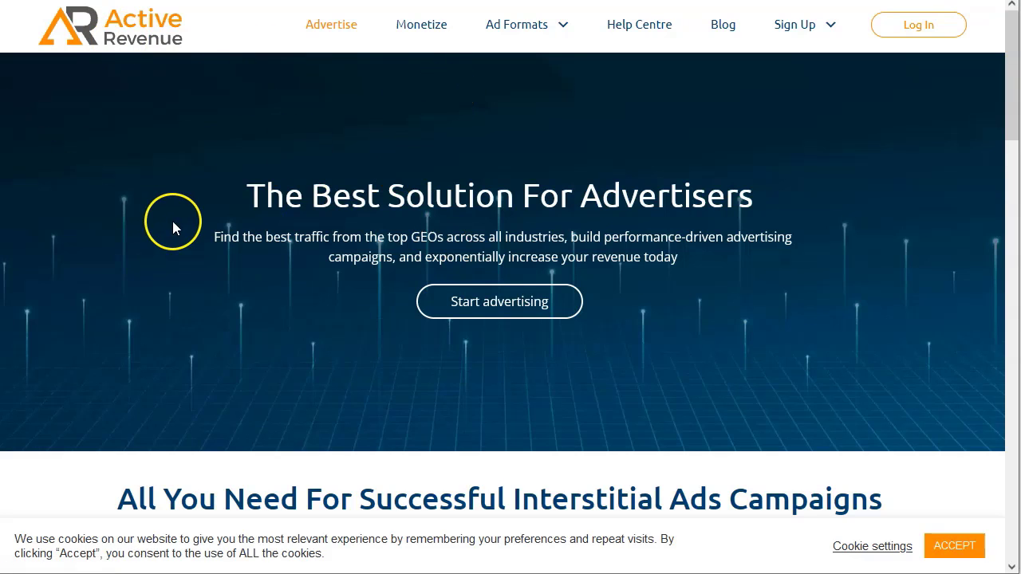
# Review Active Revenue's advertiser campaign features and targeting capabilities, and start its advertiser sign-up.
pyautogui.scroll(-7, 139, 346)
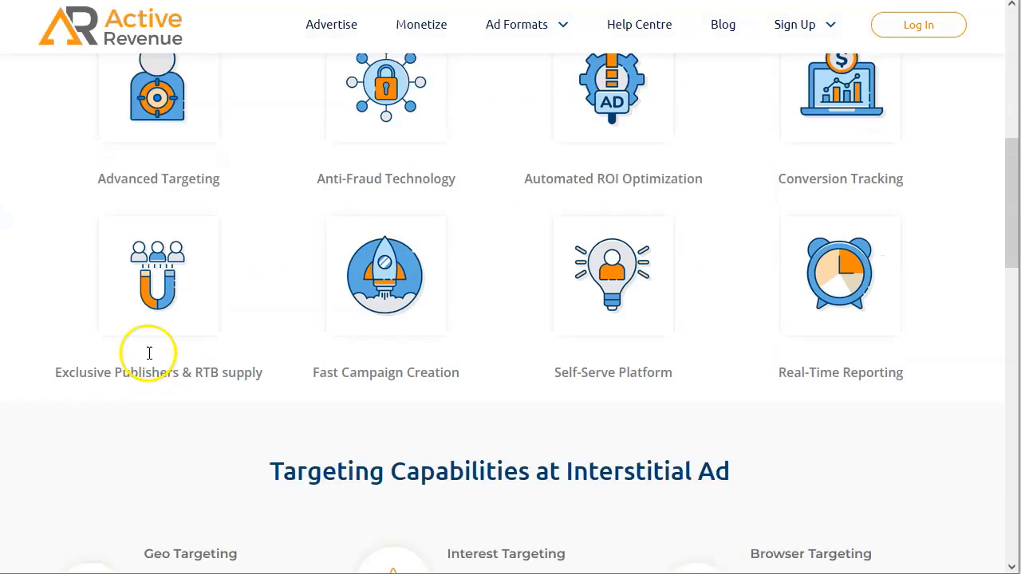
pyautogui.scroll(7, 147, 359)
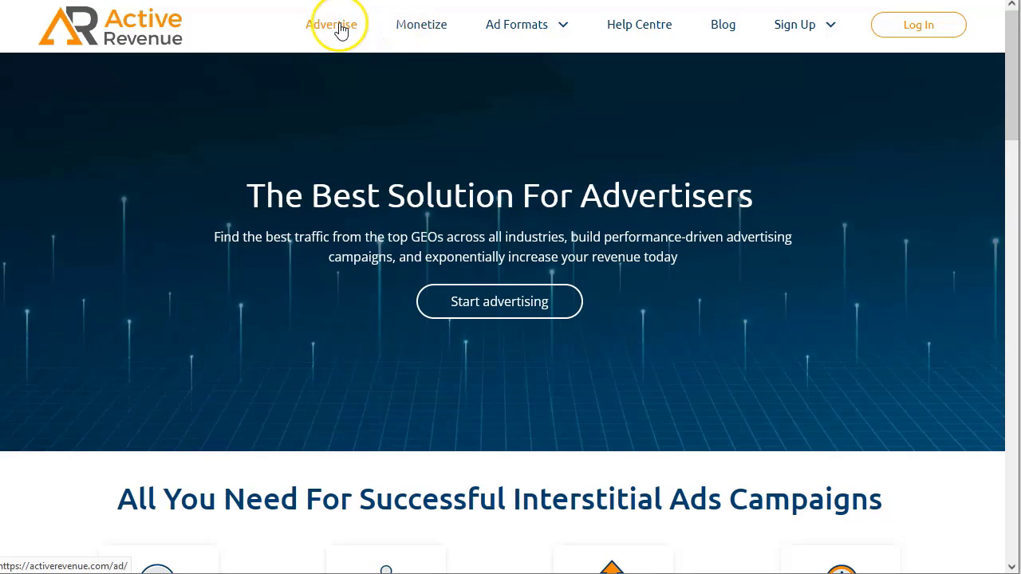
pyautogui.moveTo(554, 35)
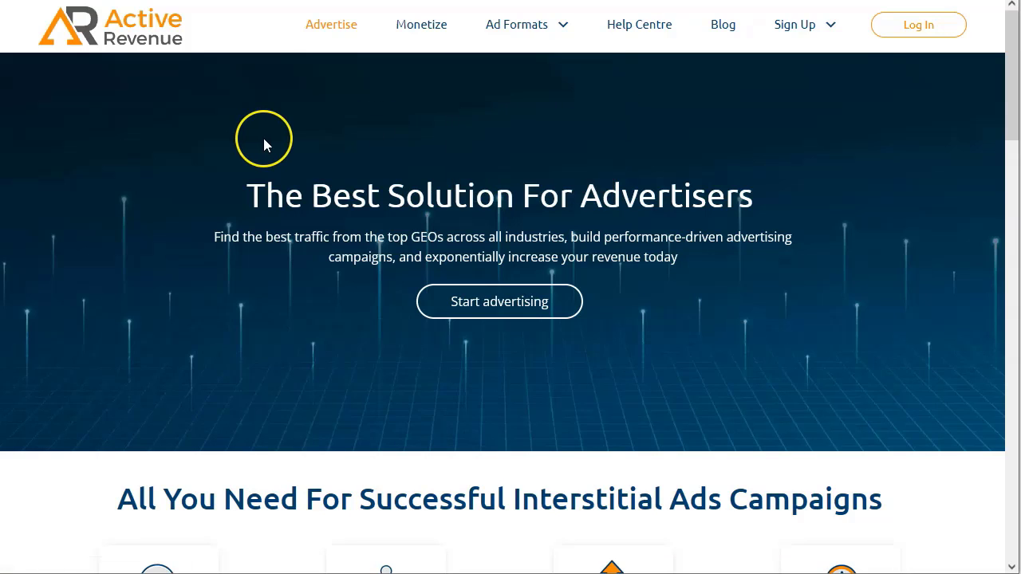
pyautogui.scroll(-6, 223, 307)
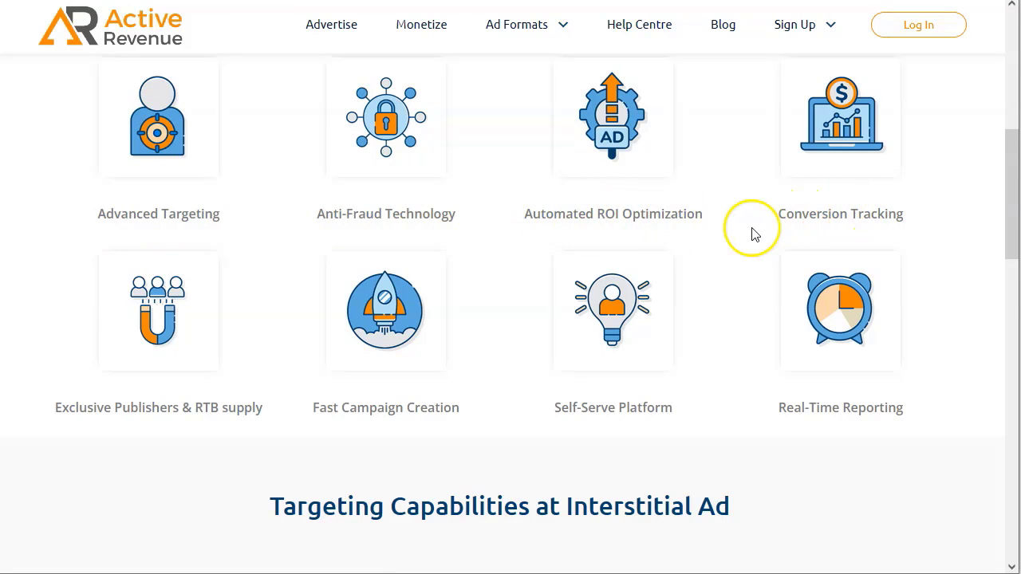
pyautogui.scroll(-1, 753, 239)
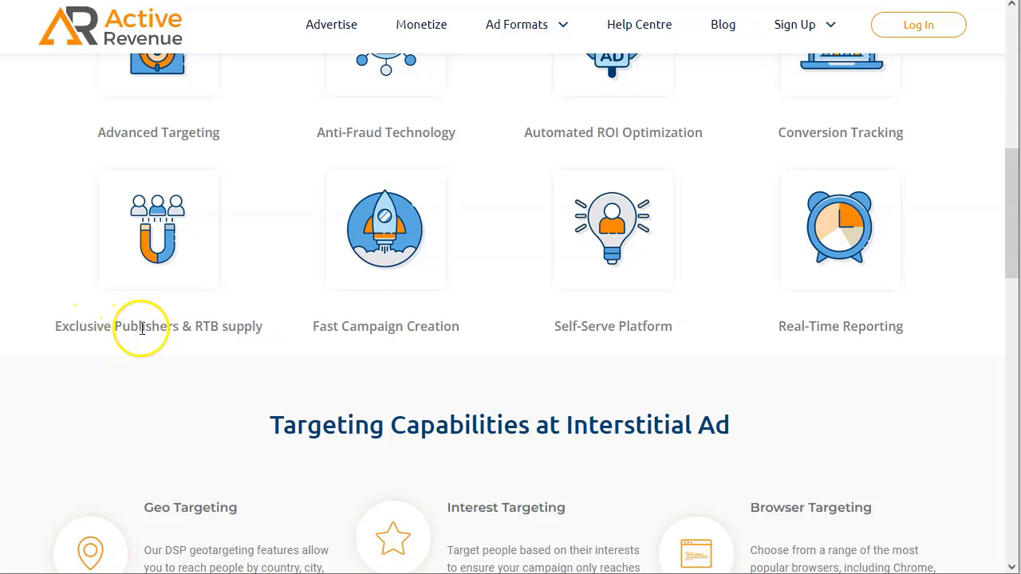
pyautogui.scroll(-3, 284, 282)
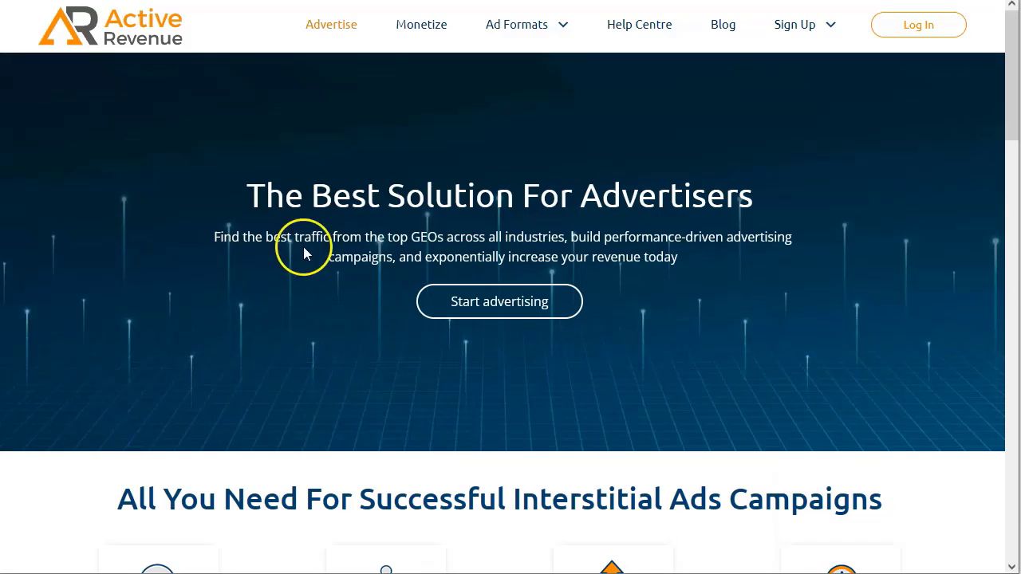
pyautogui.click(510, 306)
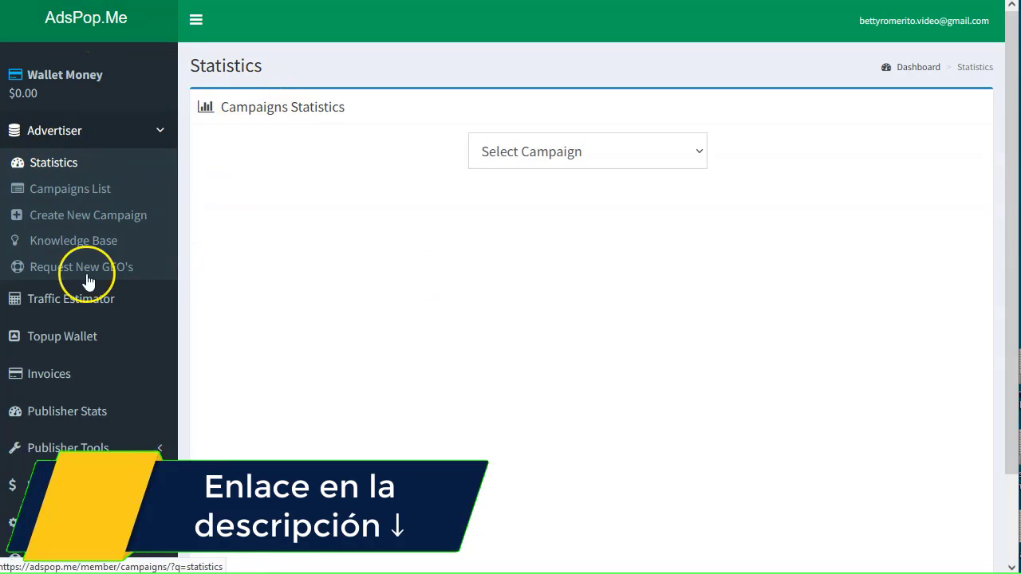
# In AdsPop.Me, estimate the traffic for Mobile and Tablet Only devices in the United States with a budget of 1 USD.
pyautogui.click(89, 302)
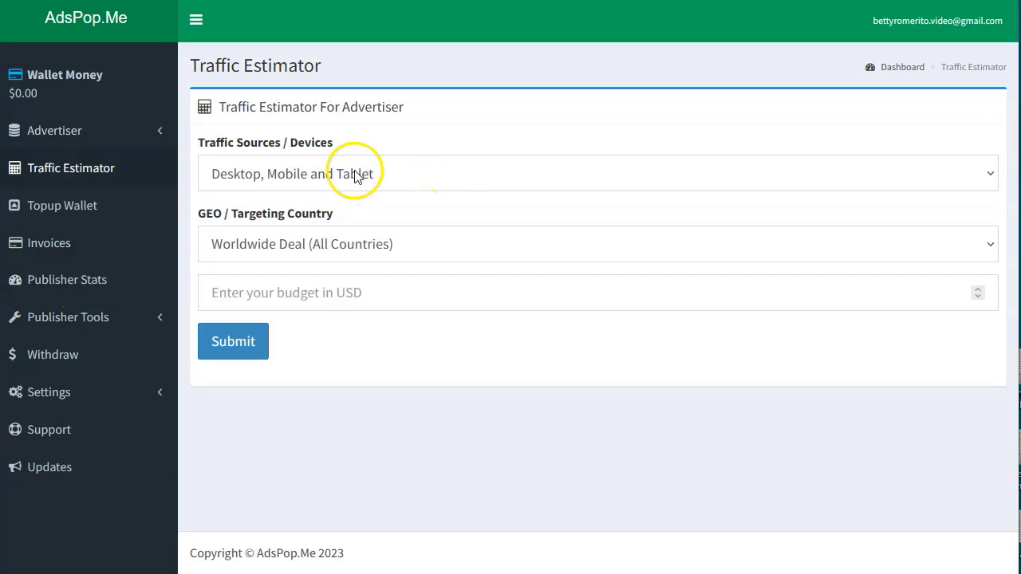
pyautogui.click(366, 290)
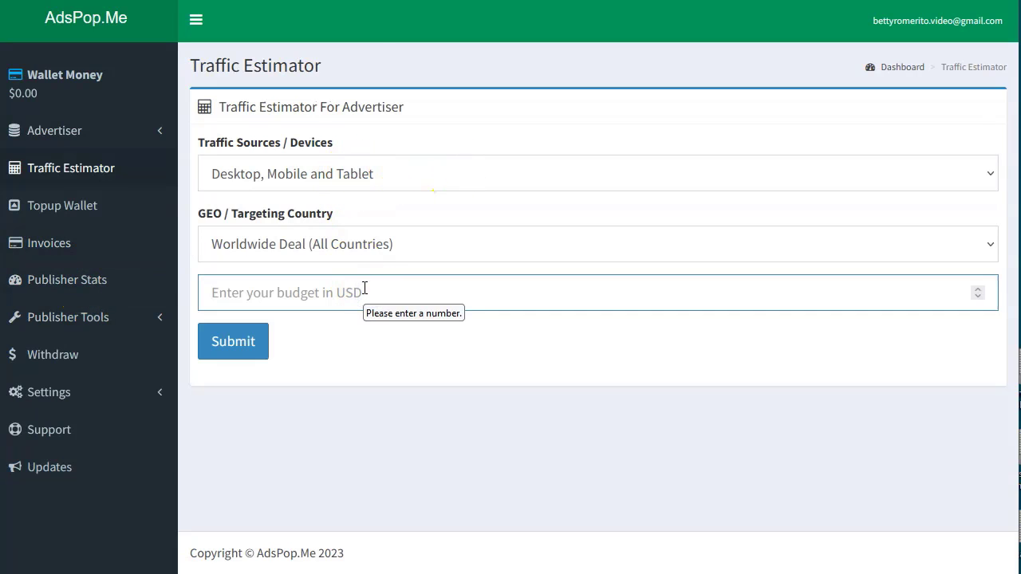
pyautogui.click(375, 243)
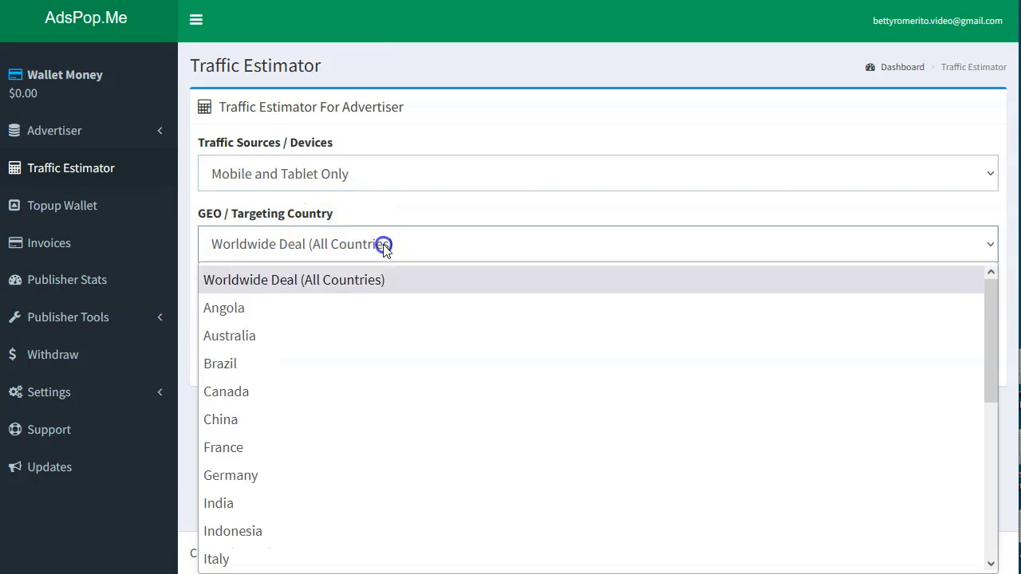
pyautogui.scroll(-5, 269, 511)
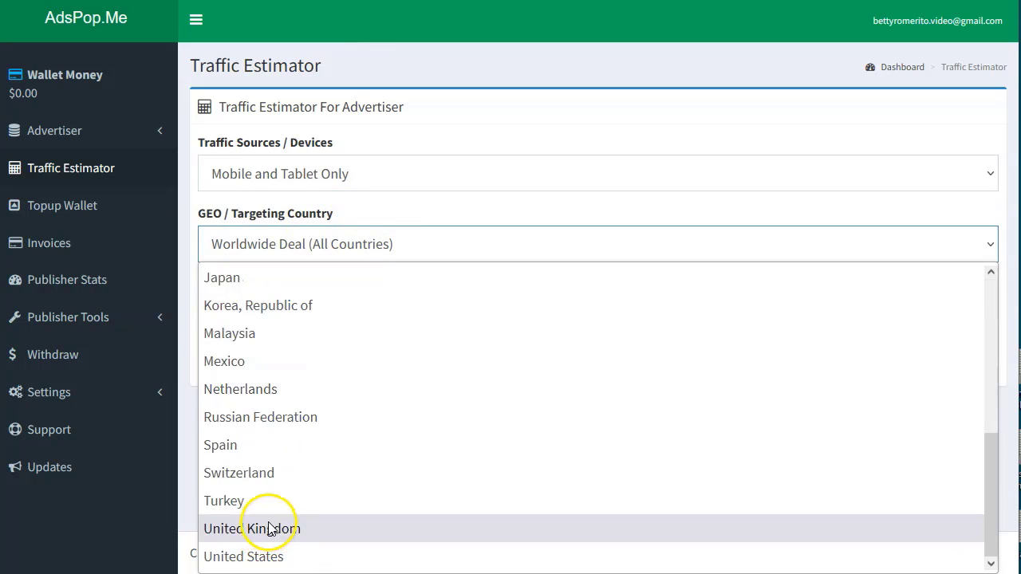
pyautogui.click(263, 554)
pyautogui.click(390, 291)
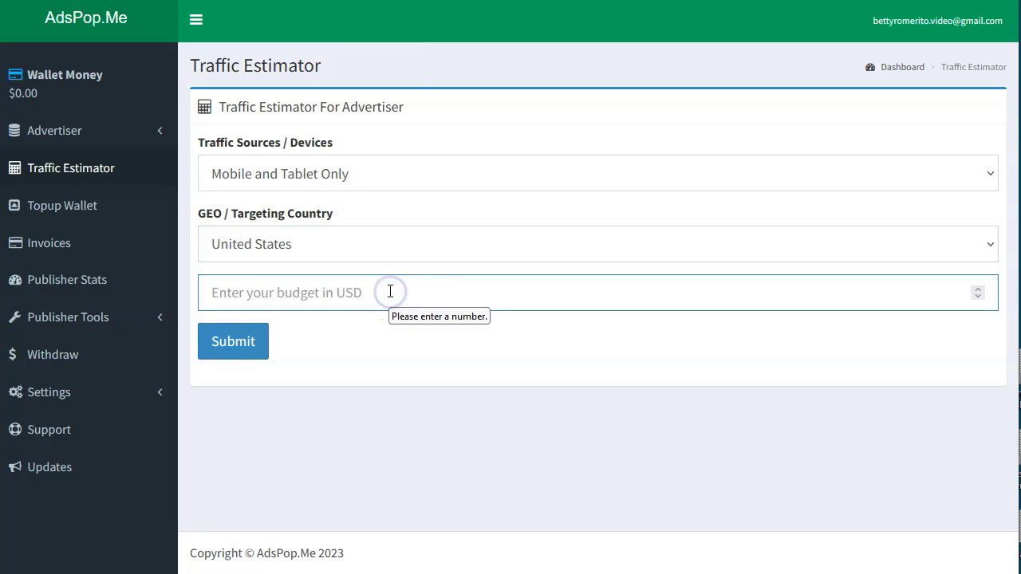
pyautogui.click(210, 348)
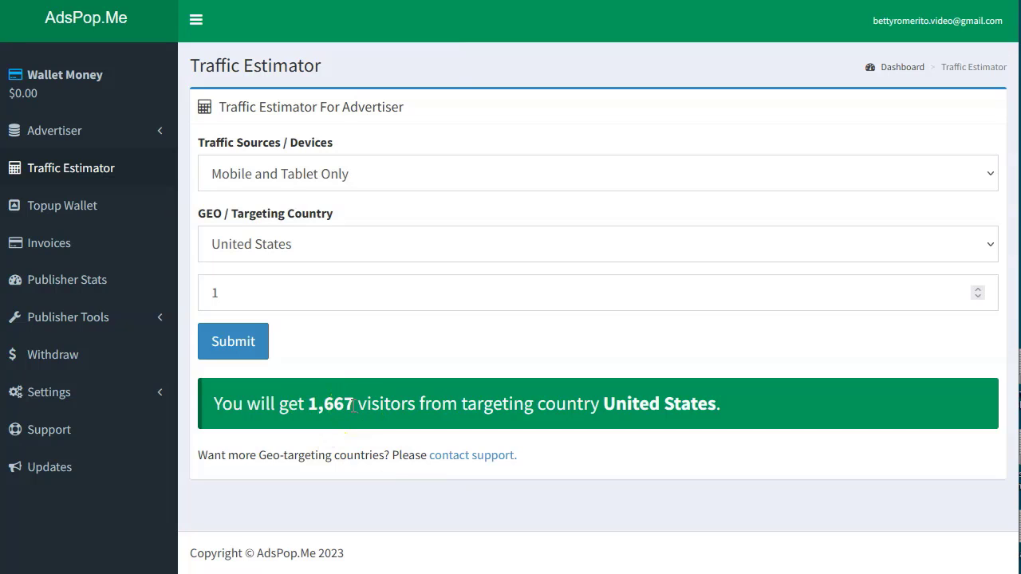
# Estimate the traffic for Japan with the same devices and budget.
pyautogui.click(337, 239)
pyautogui.click(308, 289)
pyautogui.click(231, 338)
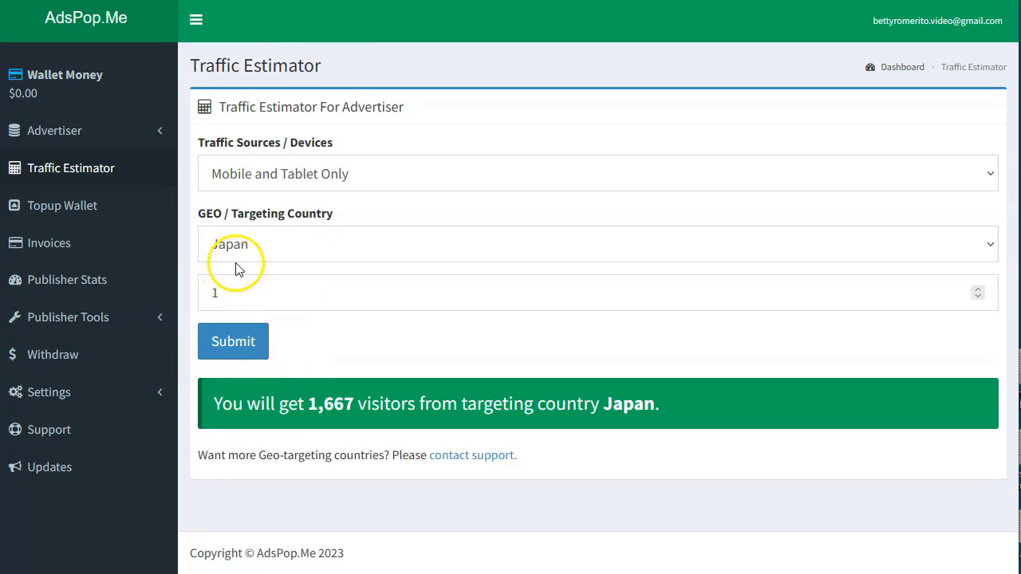
# Estimate the traffic for Mexico and for Canada with the same devices and budget.
pyautogui.click(274, 247)
pyautogui.scroll(-4, 264, 391)
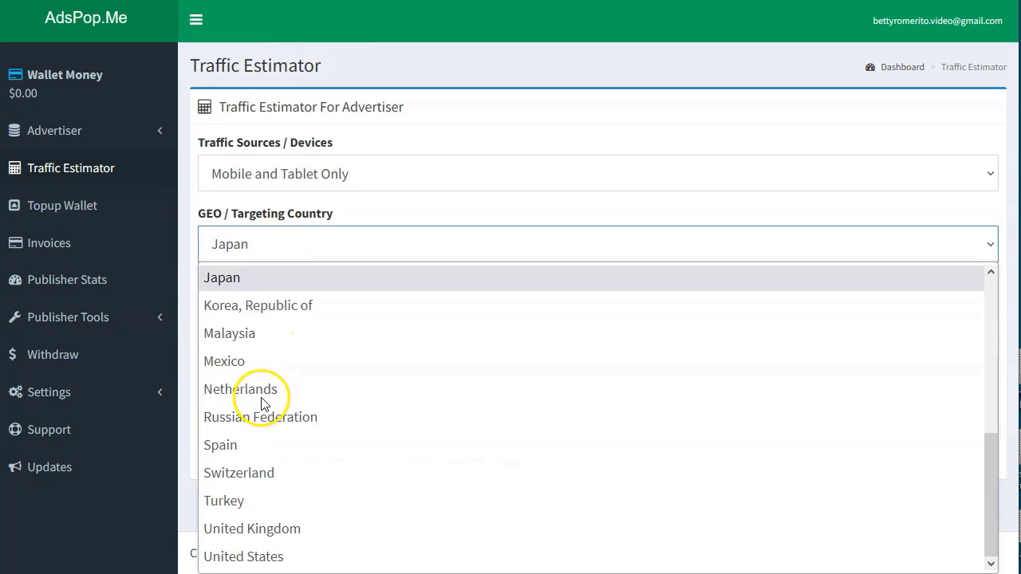
pyautogui.click(239, 358)
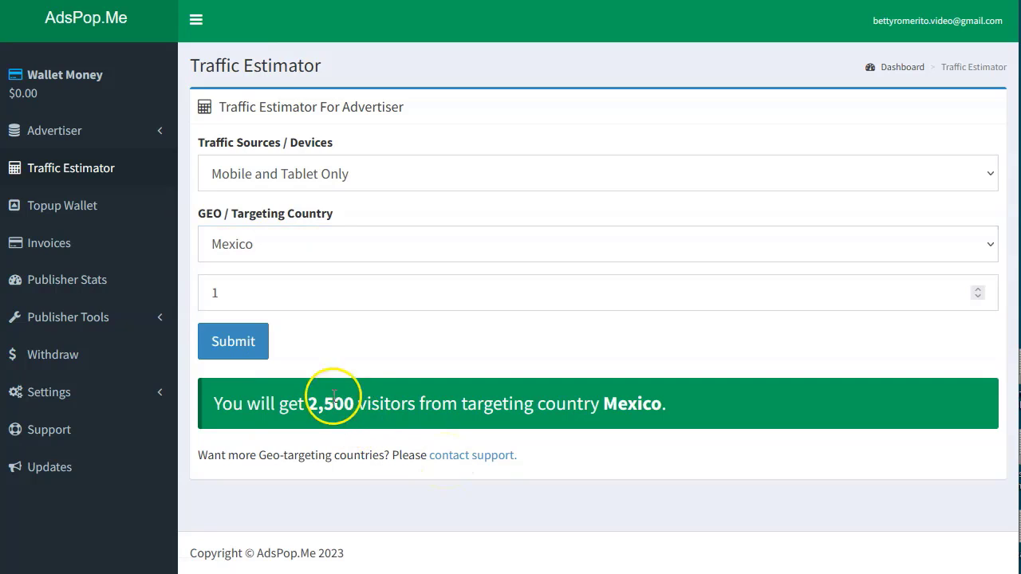
pyautogui.click(269, 243)
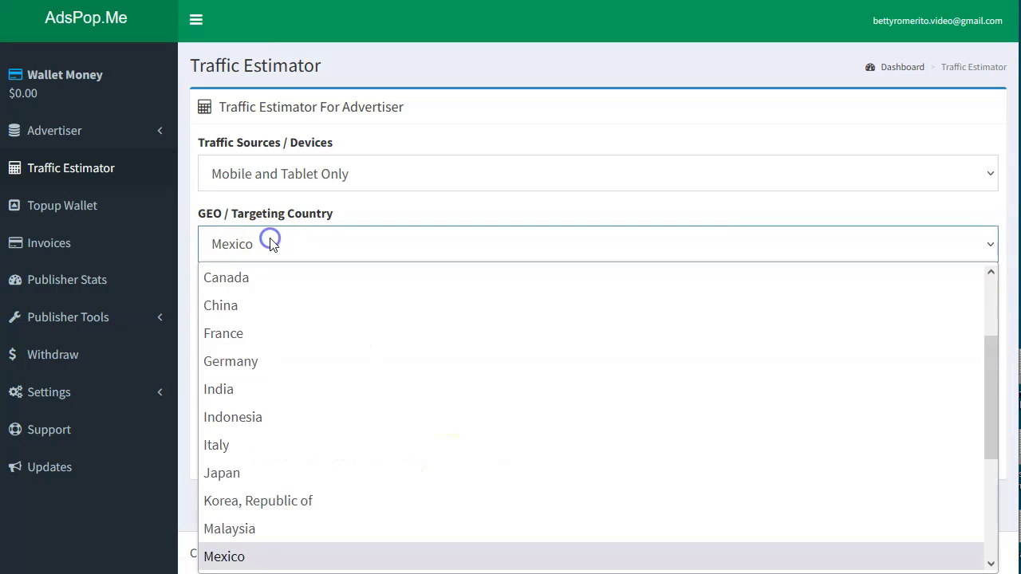
pyautogui.click(258, 280)
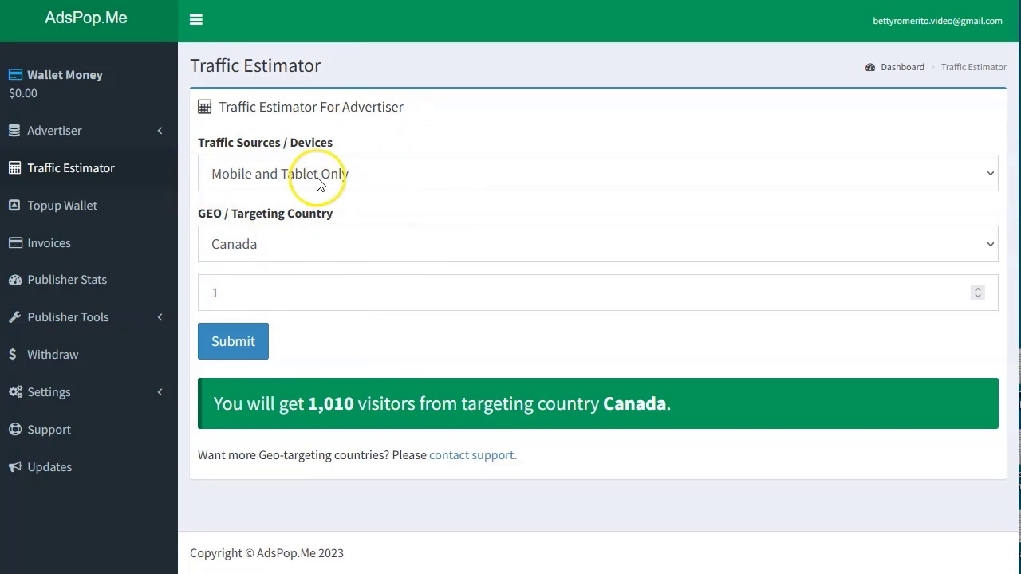
# Start a new AdsPop.Me campaign for Mobile and Tablet Only traffic and continue to its details form.
pyautogui.click(56, 130)
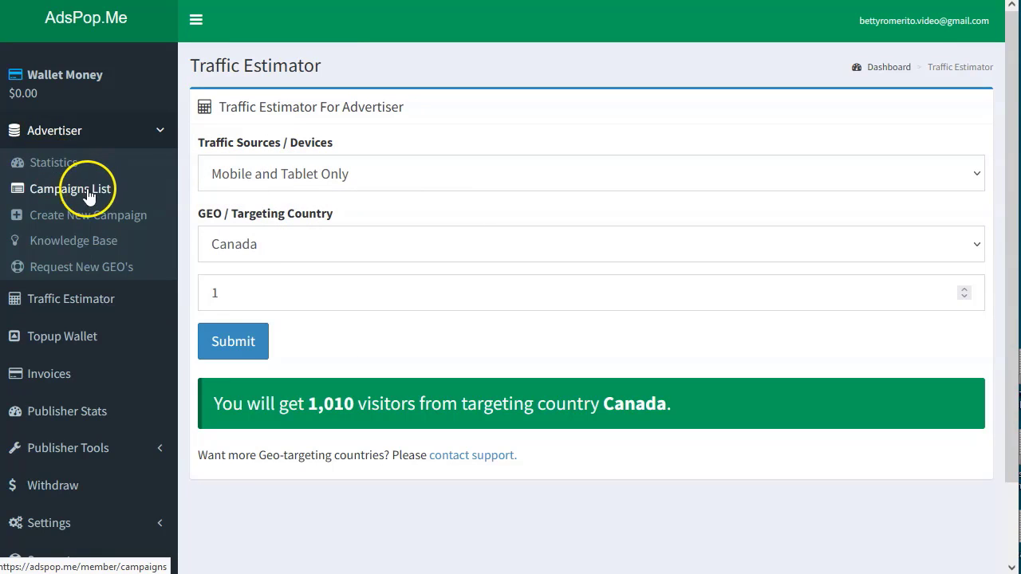
pyautogui.click(114, 221)
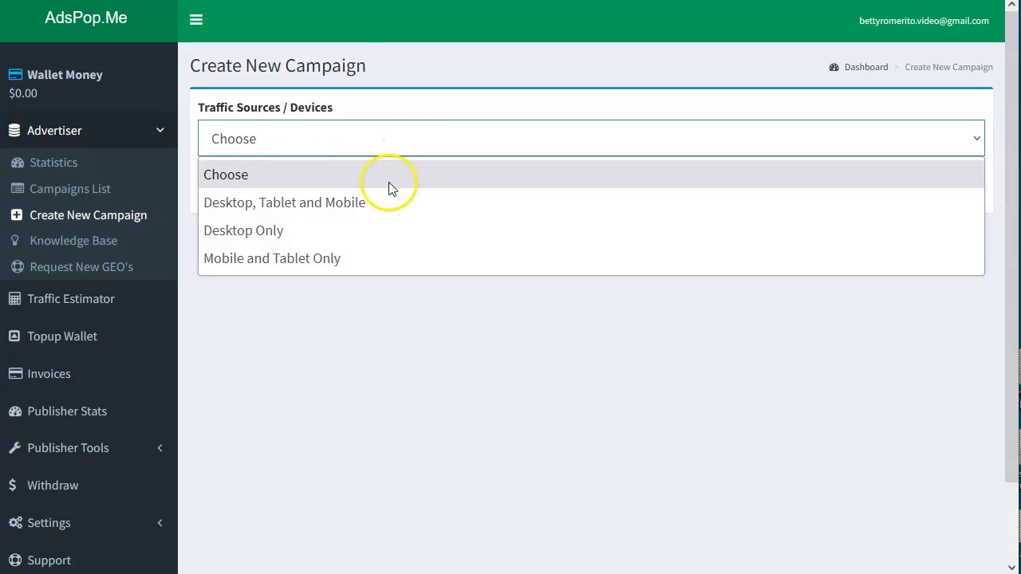
pyautogui.click(291, 258)
pyautogui.click(243, 189)
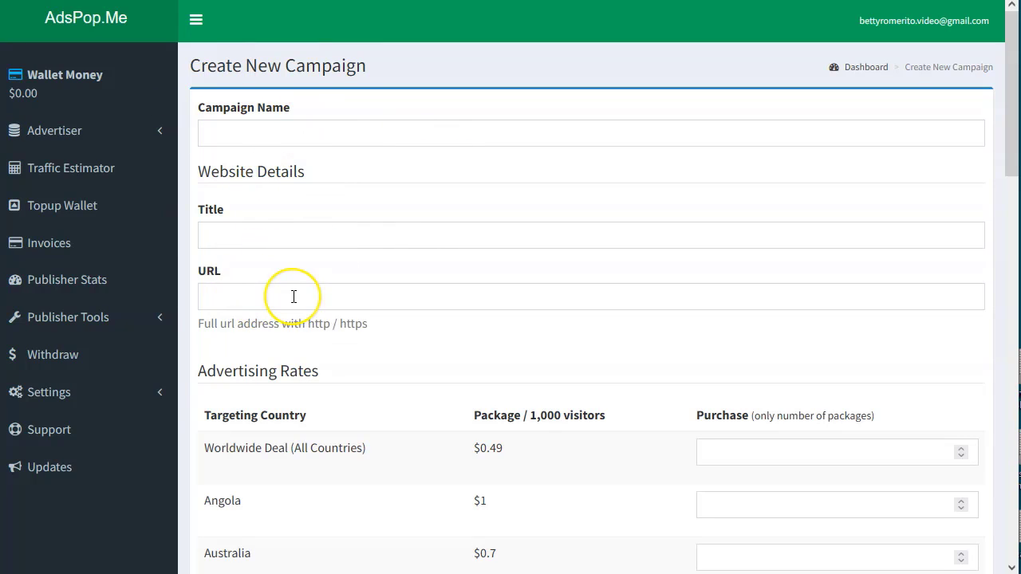
# Review the new campaign form's website details, advertising rates per country and ordering terms.
pyautogui.scroll(-2, 294, 296)
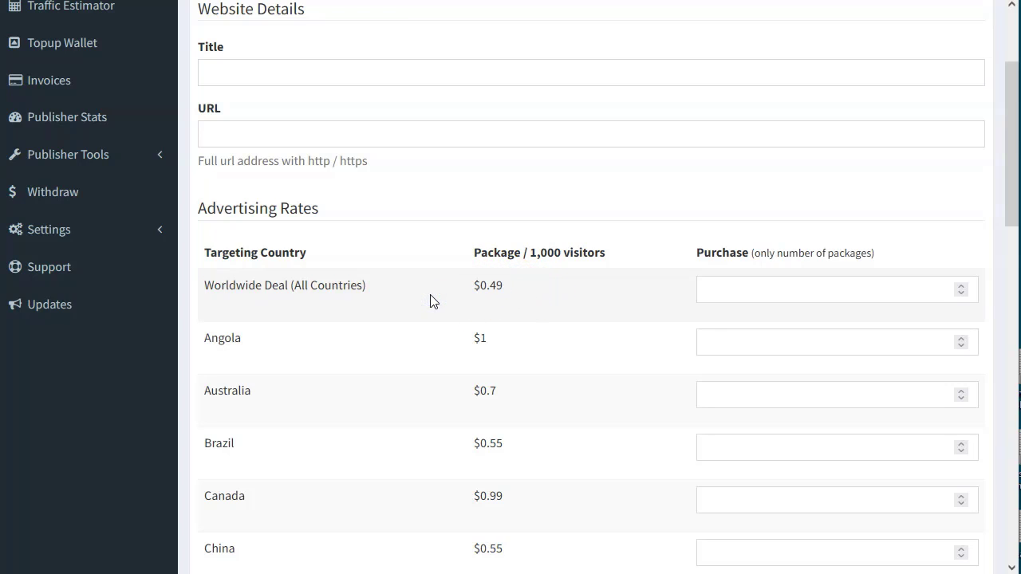
pyautogui.scroll(-6, 335, 345)
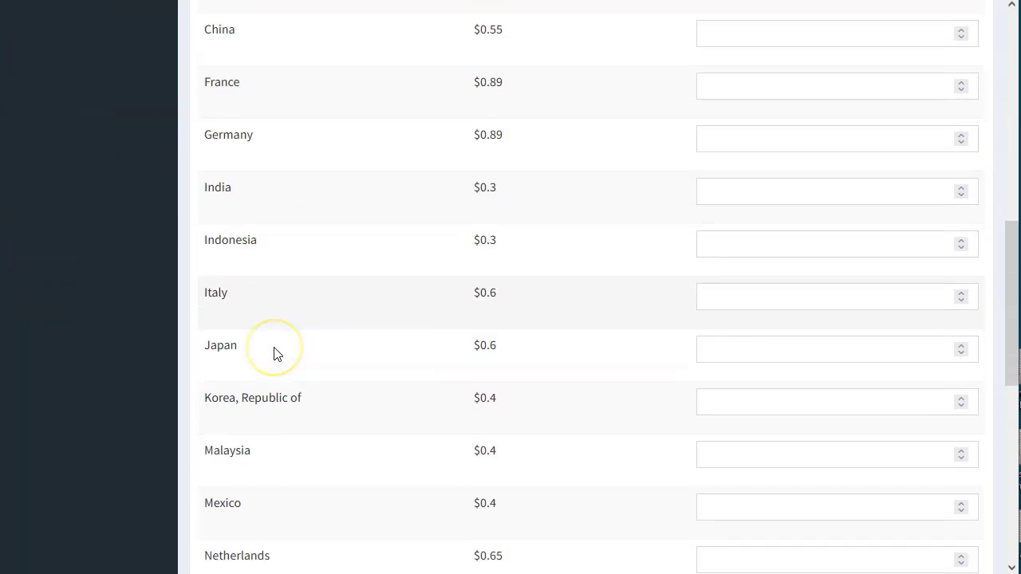
pyautogui.scroll(-7, 274, 353)
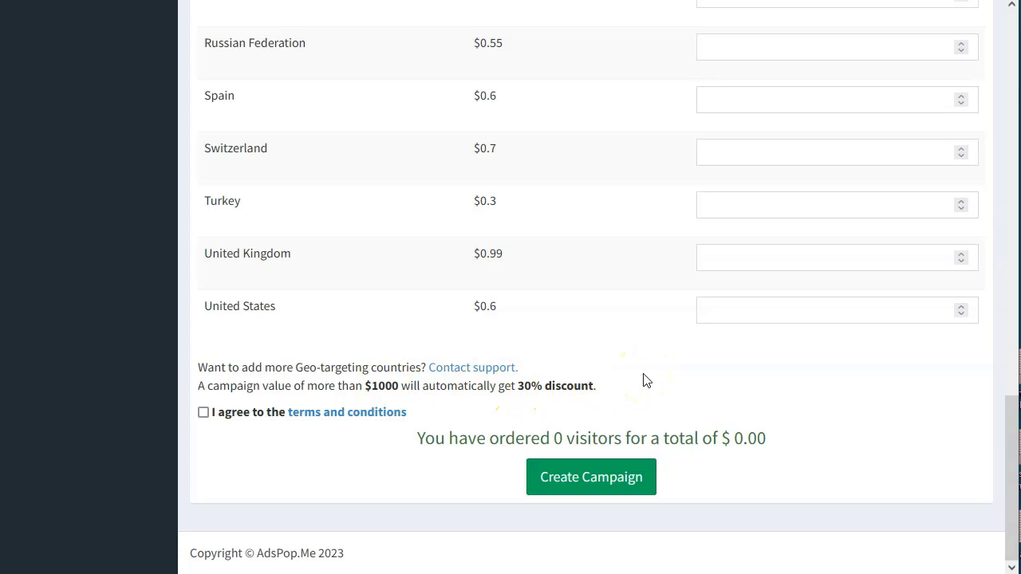
pyautogui.scroll(15, 646, 380)
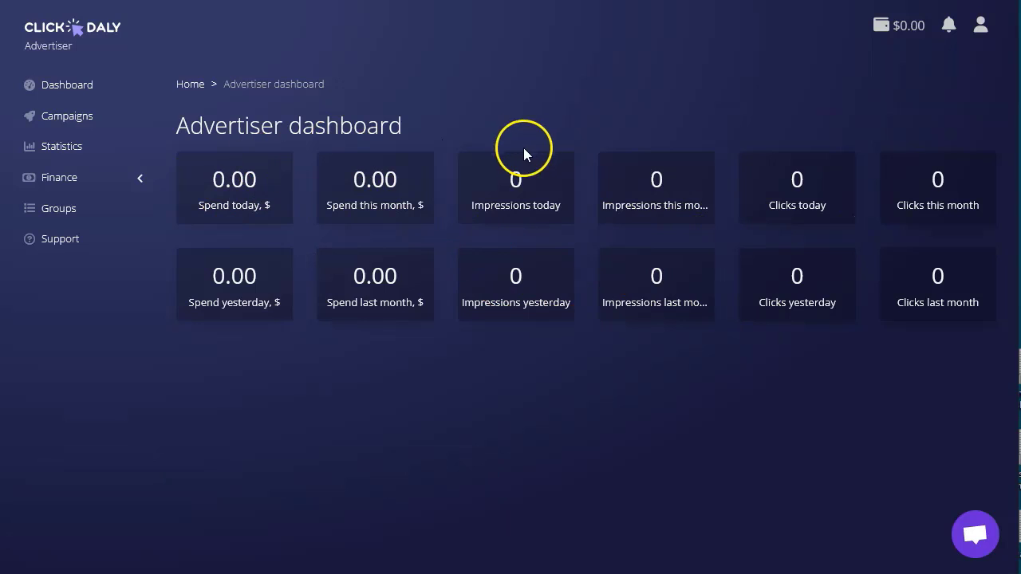
# In ClickDaly's advertiser dashboard, go to the campaigns and open the form for a new campaign.
pyautogui.click(73, 92)
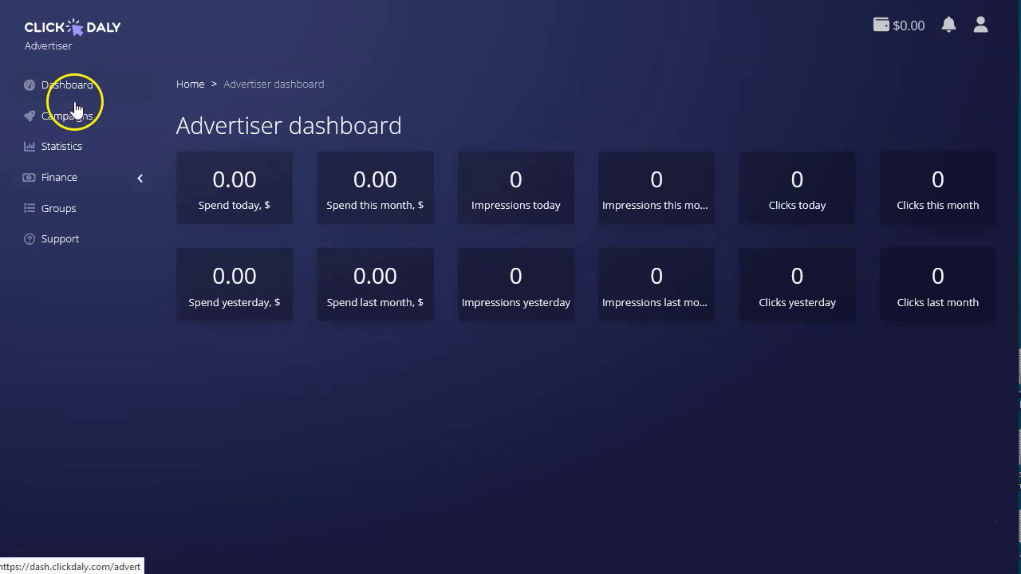
pyautogui.click(62, 120)
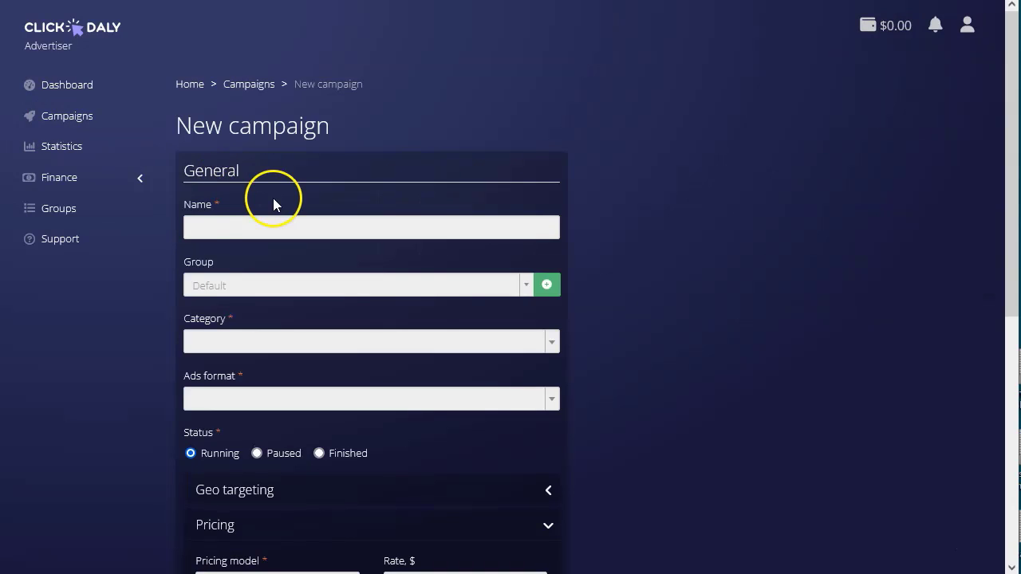
pyautogui.scroll(-1, 271, 145)
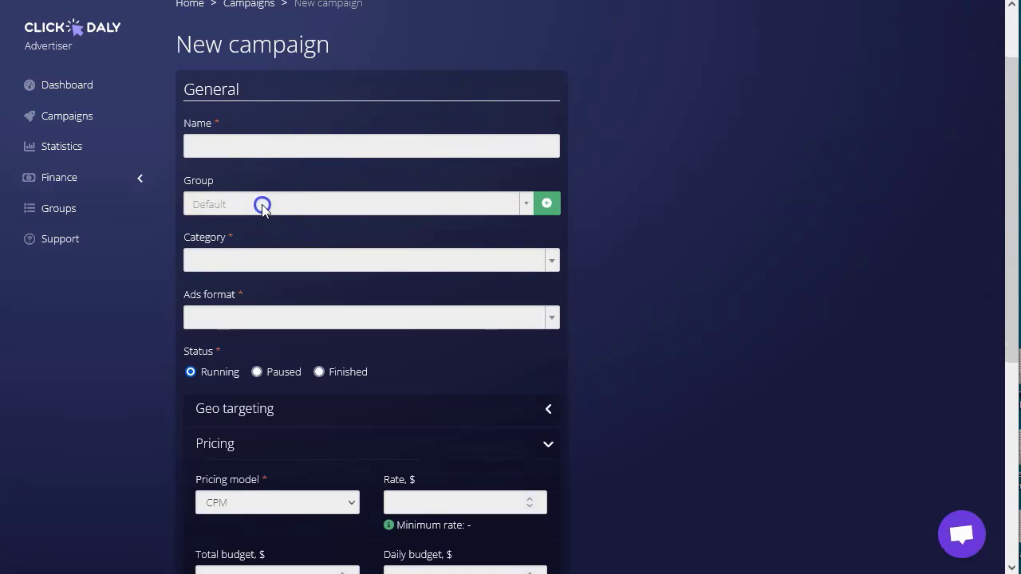
# Review the category and ads format choices, and set the new campaign's category to MainStream.
pyautogui.click(246, 260)
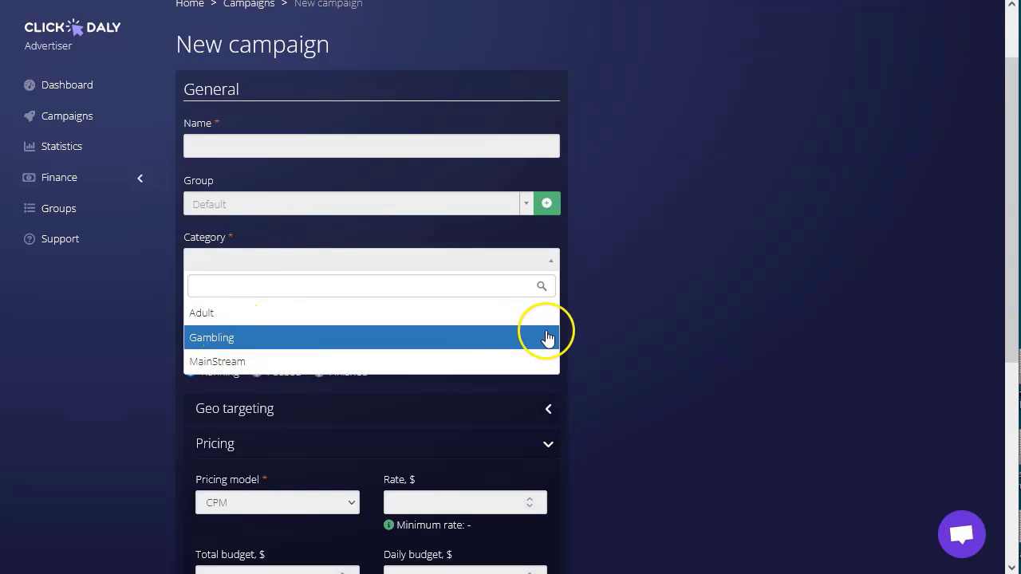
pyautogui.click(664, 330)
pyautogui.click(237, 316)
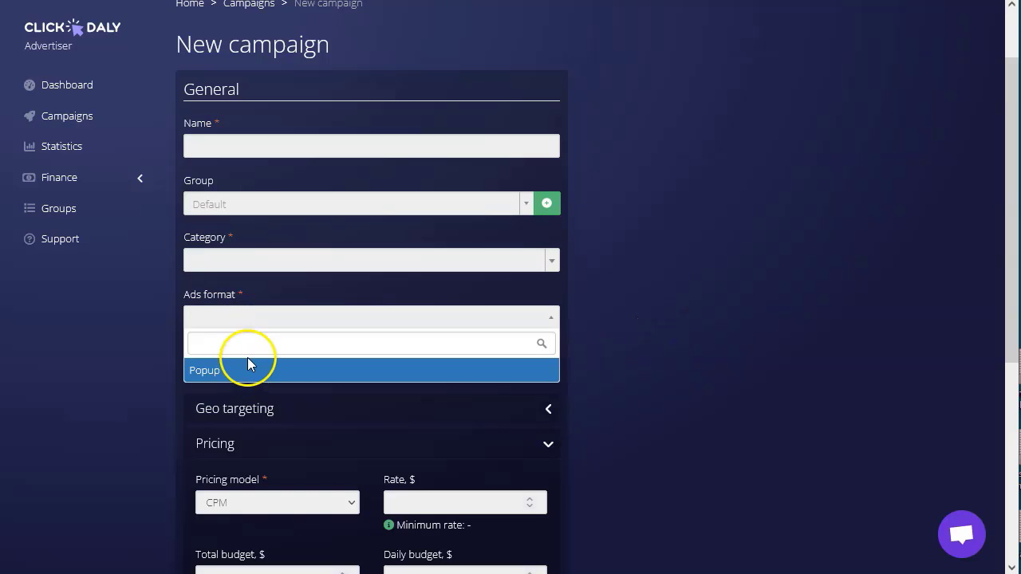
pyautogui.click(260, 260)
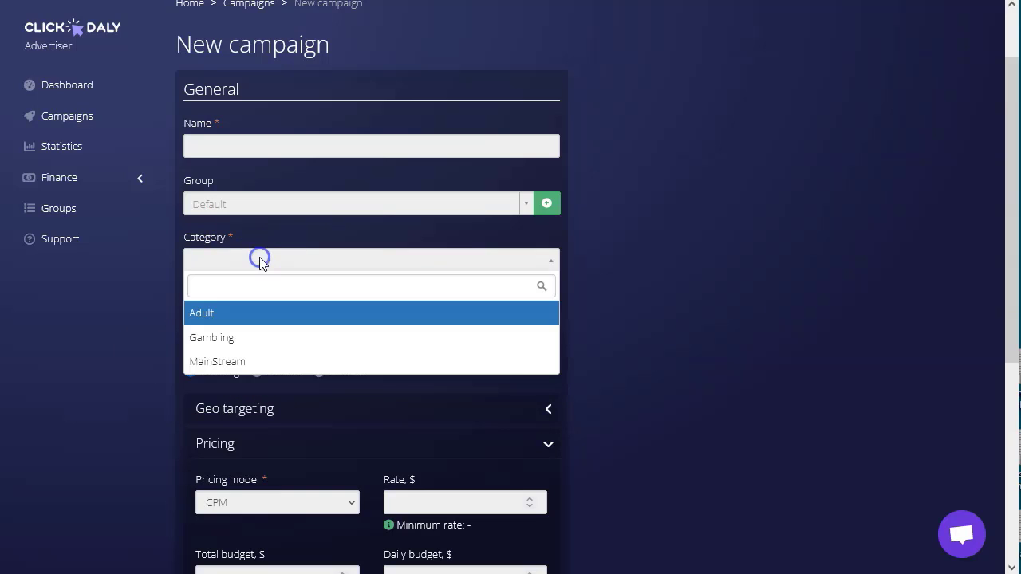
pyautogui.click(232, 361)
# Examine the form's geo targeting regions and its pricing model, total budget and daily budget fields.
pyautogui.scroll(-1, 255, 319)
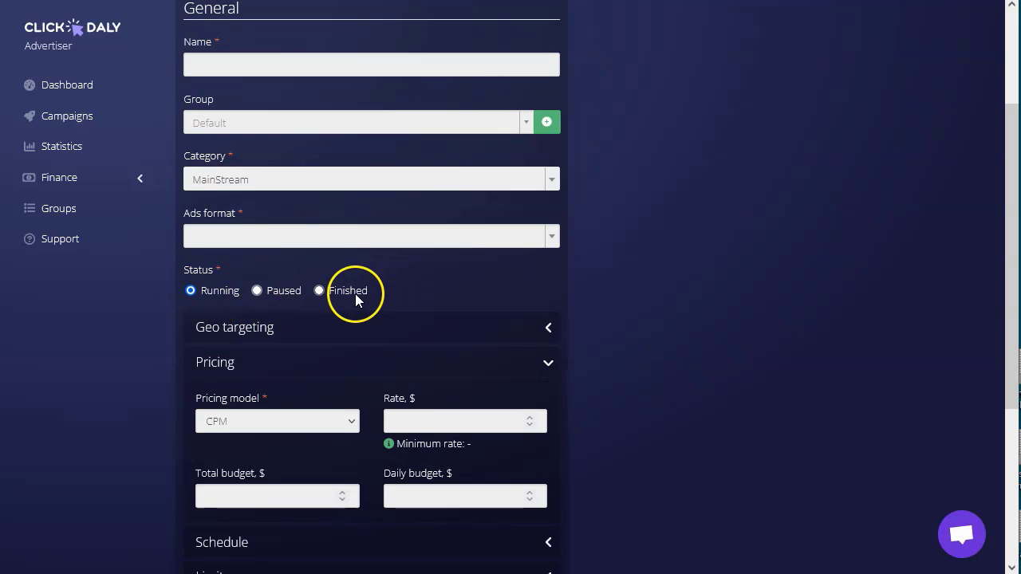
pyautogui.scroll(-2, 355, 300)
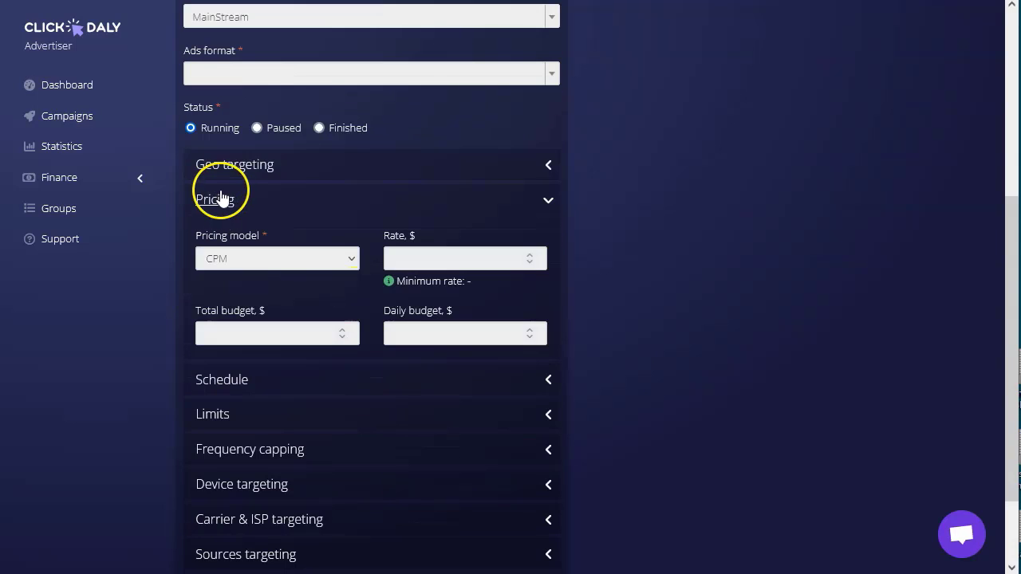
pyautogui.click(547, 165)
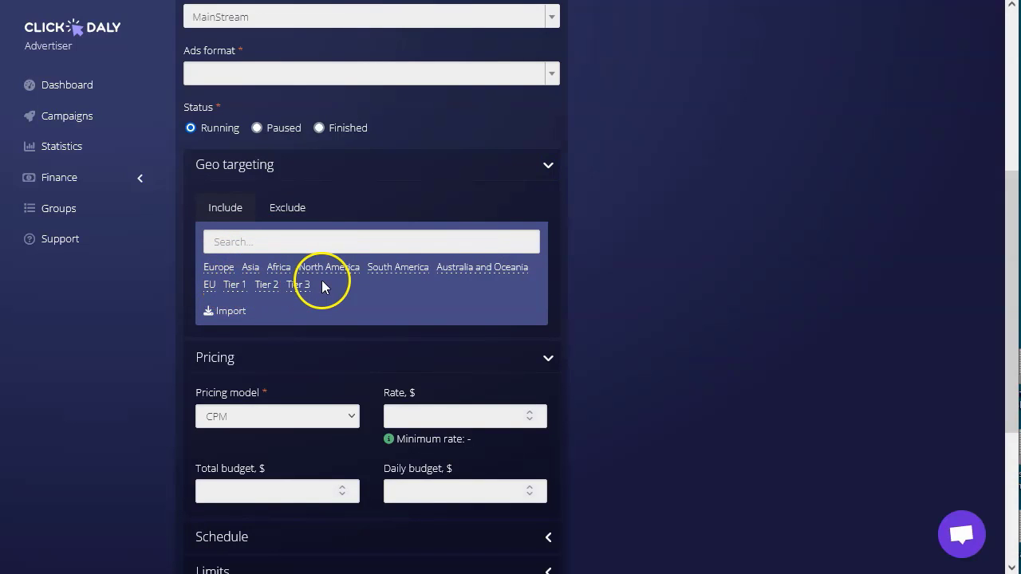
pyautogui.scroll(-1, 322, 280)
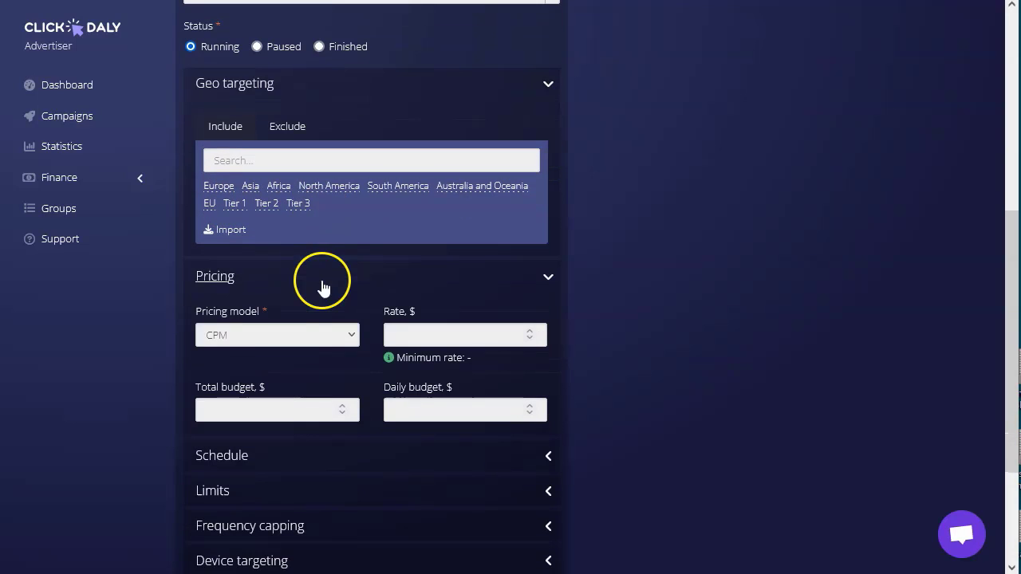
pyautogui.click(239, 334)
pyautogui.click(650, 343)
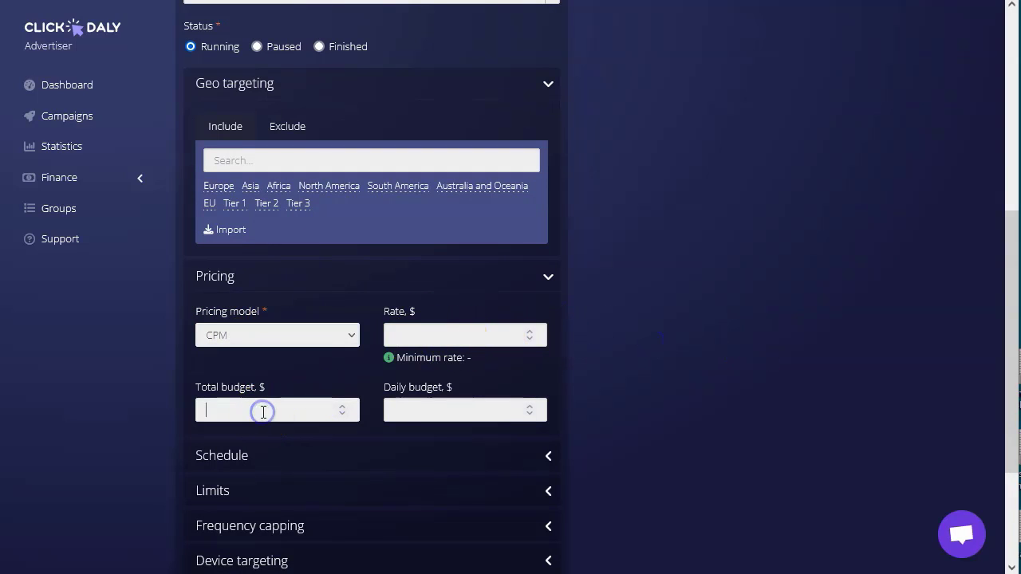
pyautogui.click(469, 409)
# Check the campaign's schedule with its dayparting grid and the limits section, collapsing each one after viewing.
pyautogui.click(340, 458)
pyautogui.scroll(-3, 210, 398)
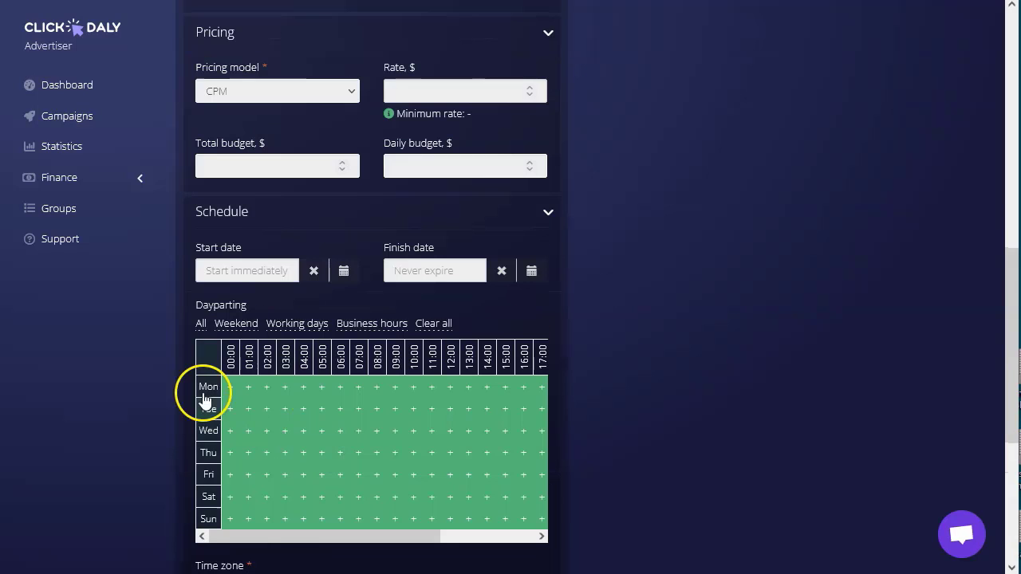
pyautogui.click(547, 215)
pyautogui.click(212, 319)
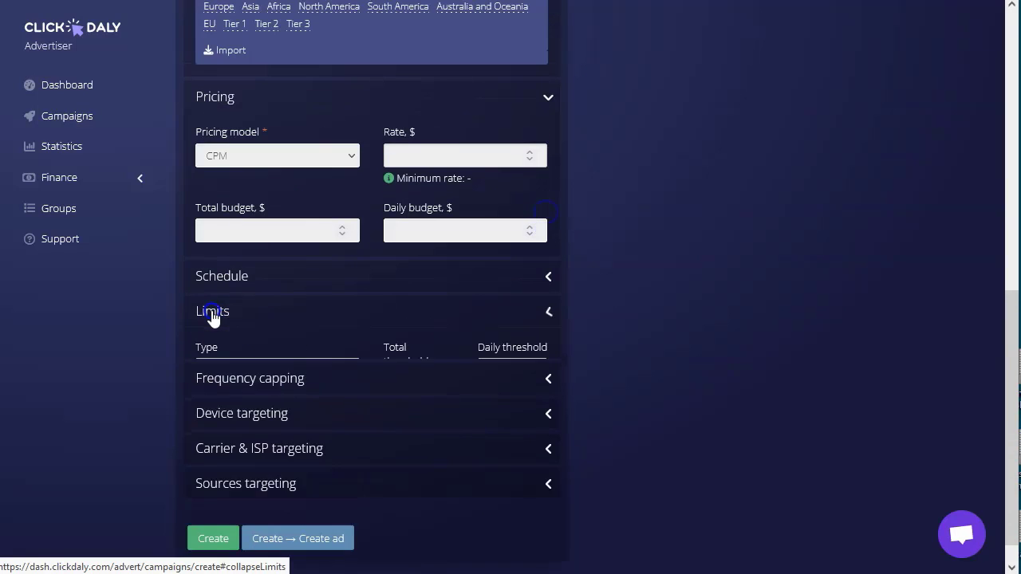
pyautogui.click(212, 319)
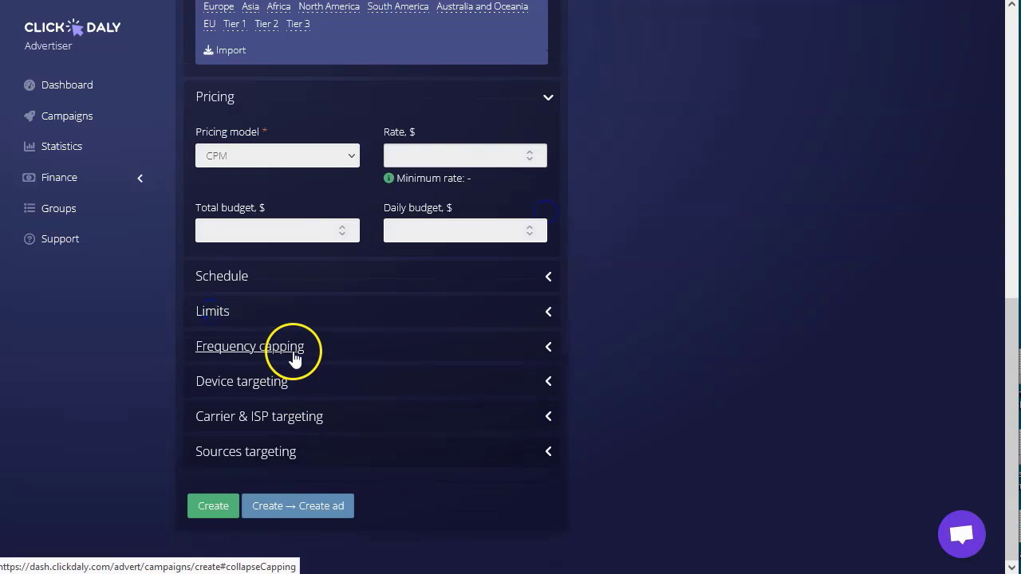
# Examine the device targeting and sources targeting options of the new campaign.
pyautogui.click(272, 384)
pyautogui.scroll(-4, 239, 367)
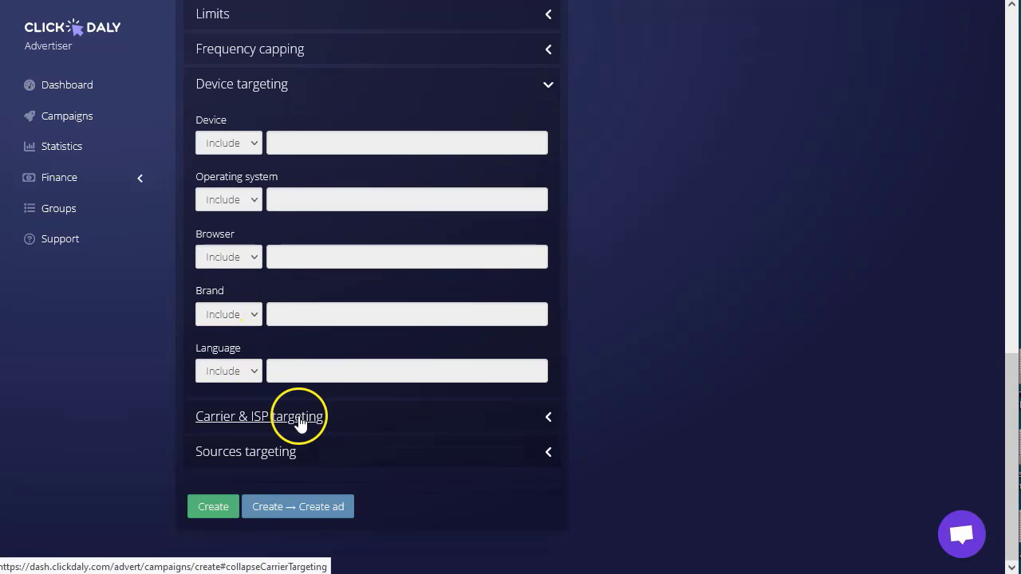
pyautogui.click(295, 453)
pyautogui.scroll(-2, 96, 444)
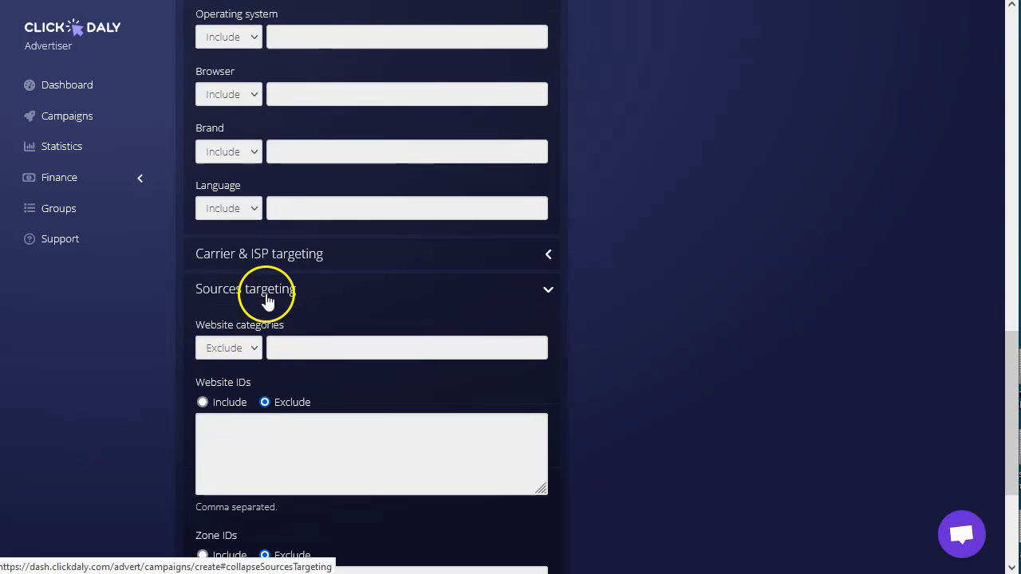
pyautogui.scroll(-3, 354, 396)
# View the Statistics page and the payment amount and method options under Finance, and return to the dashboard.
pyautogui.scroll(1, 380, 344)
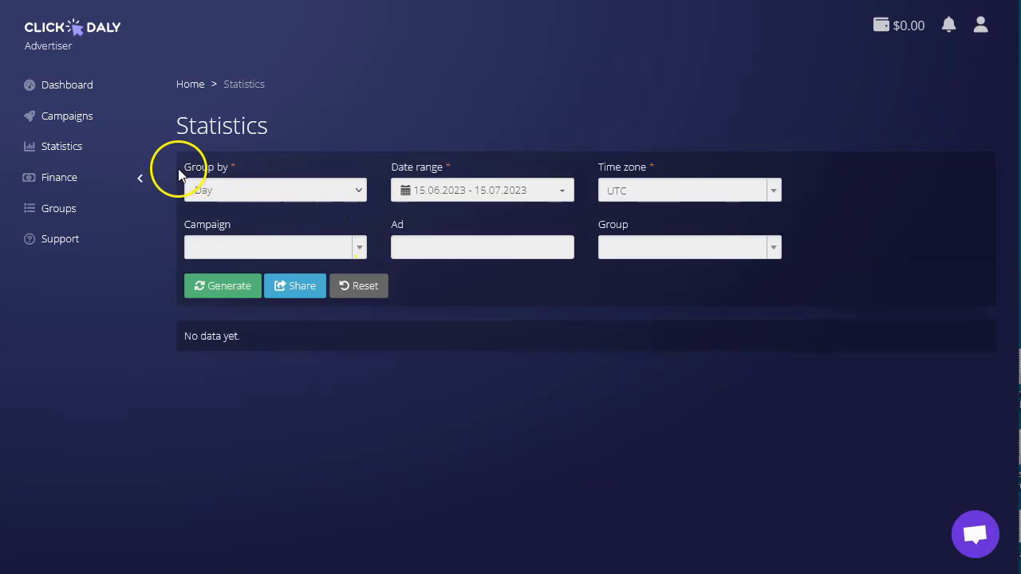
pyautogui.click(48, 181)
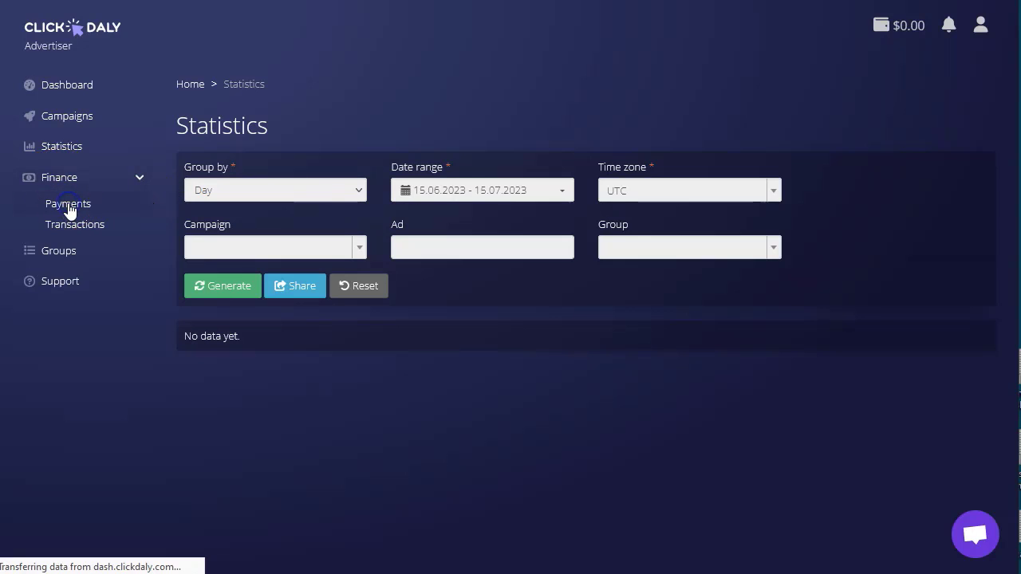
pyautogui.click(233, 192)
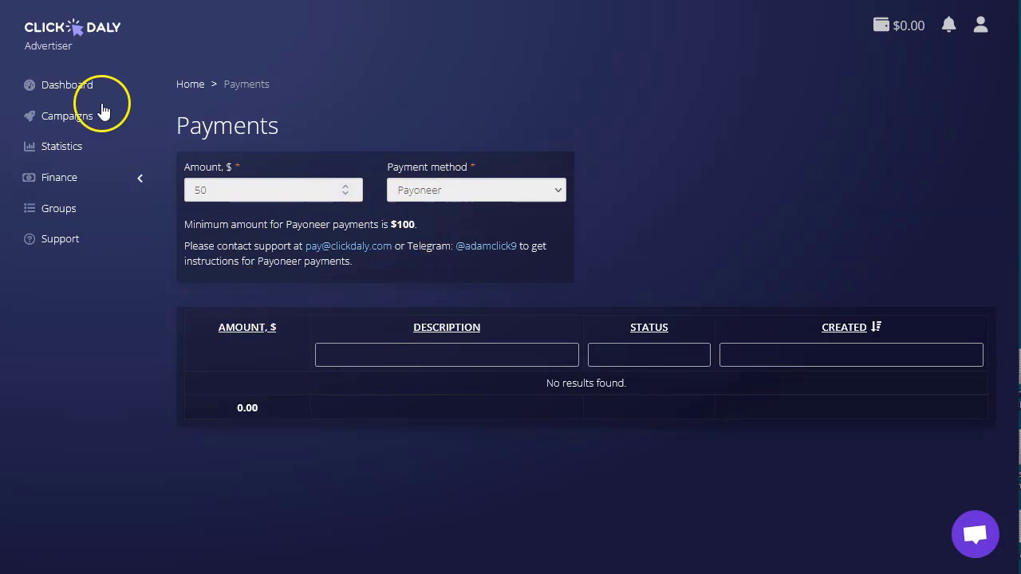
pyautogui.click(69, 86)
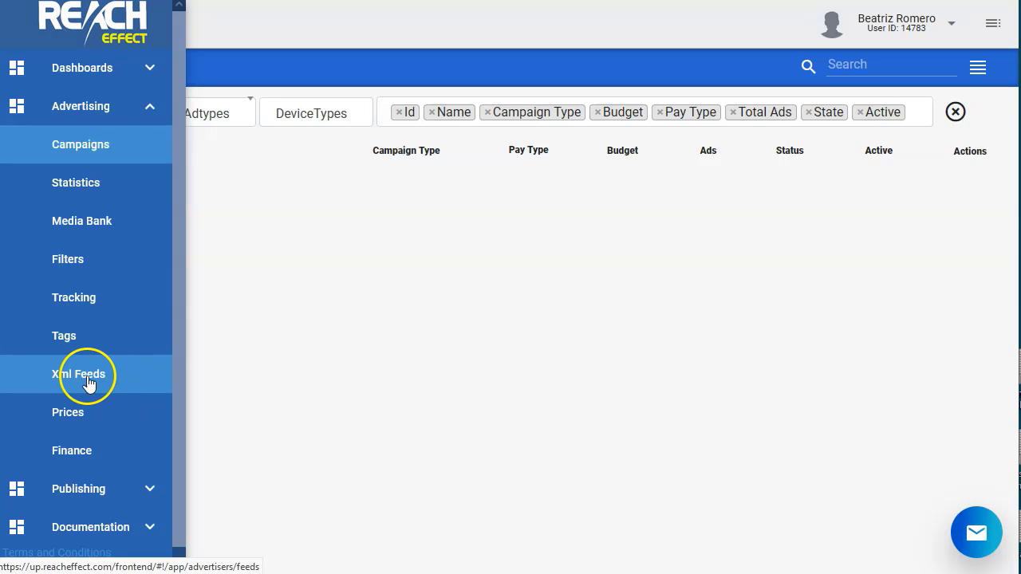
# In ReachEffect, look through the advertising section, visit its statistics, return to the campaigns and start a new campaign.
pyautogui.scroll(-1, 93, 384)
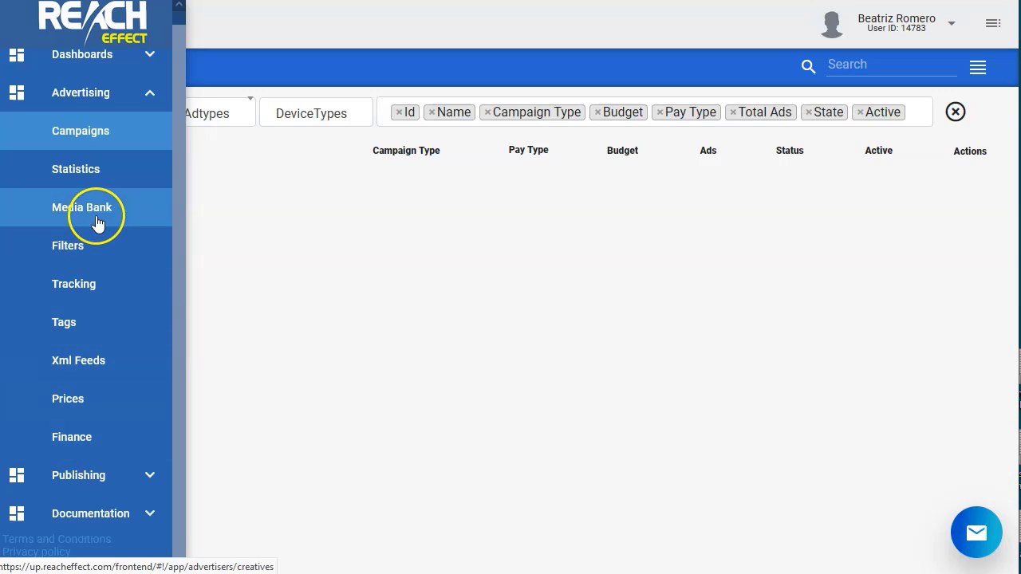
pyautogui.click(91, 169)
pyautogui.click(90, 144)
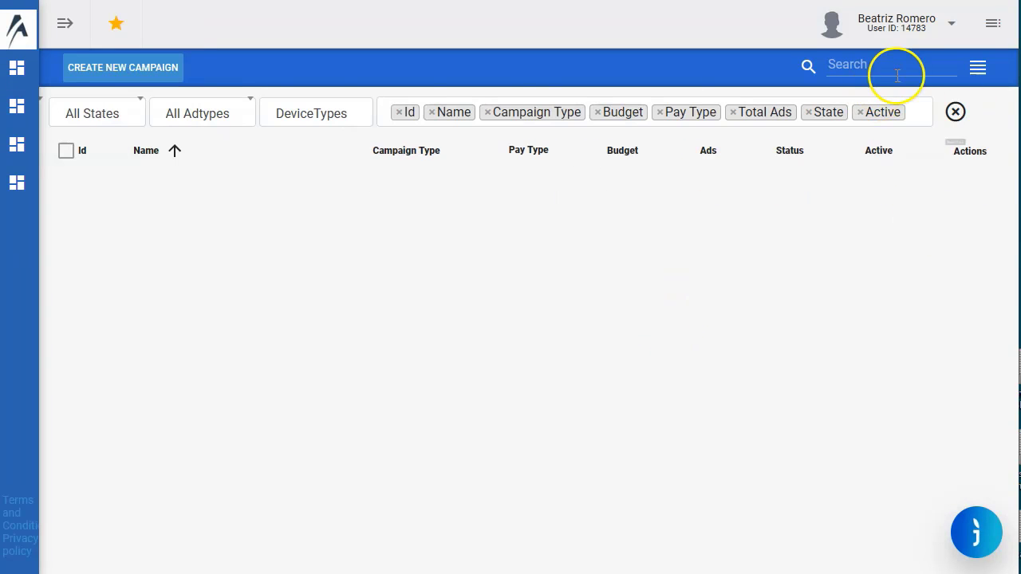
pyautogui.click(132, 67)
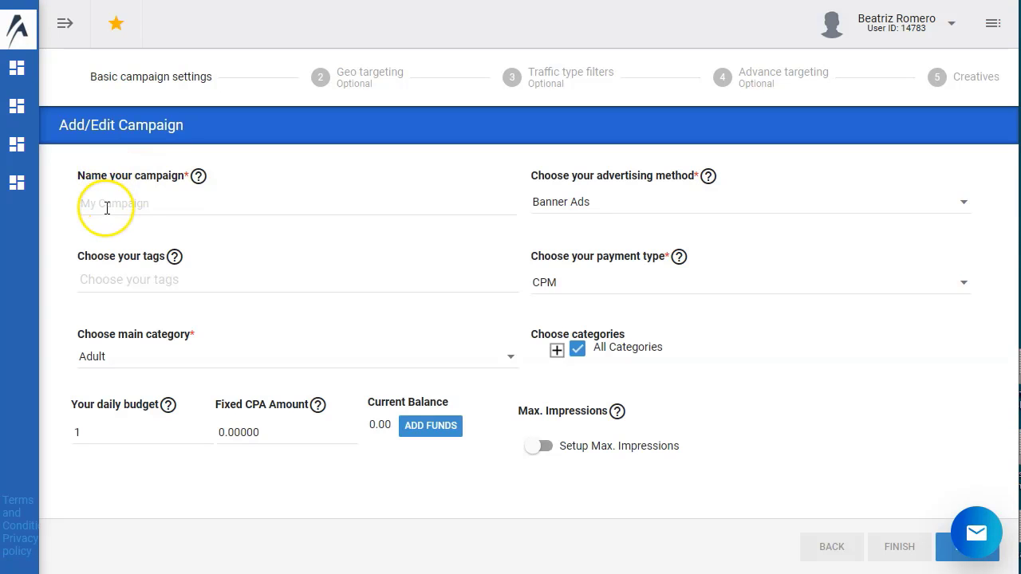
# Review the advertising method, tags and payment type options in the basic campaign settings.
pyautogui.click(568, 203)
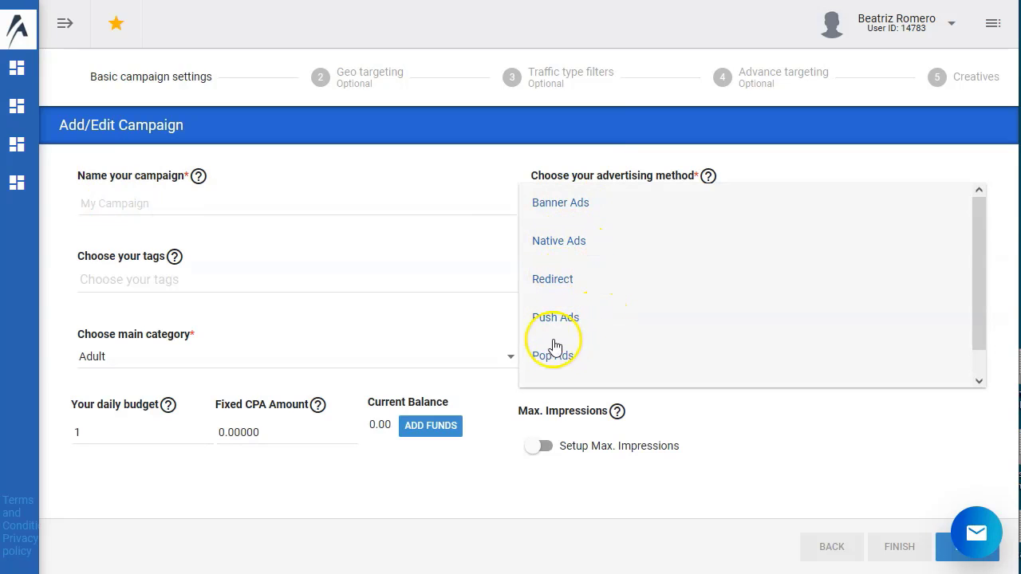
pyautogui.scroll(-2, 585, 319)
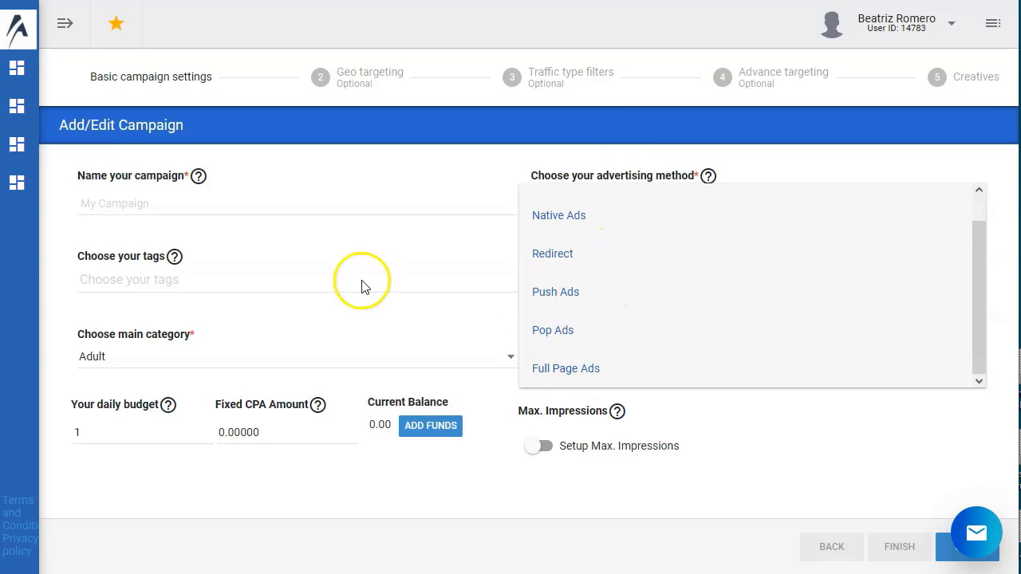
pyautogui.click(69, 287)
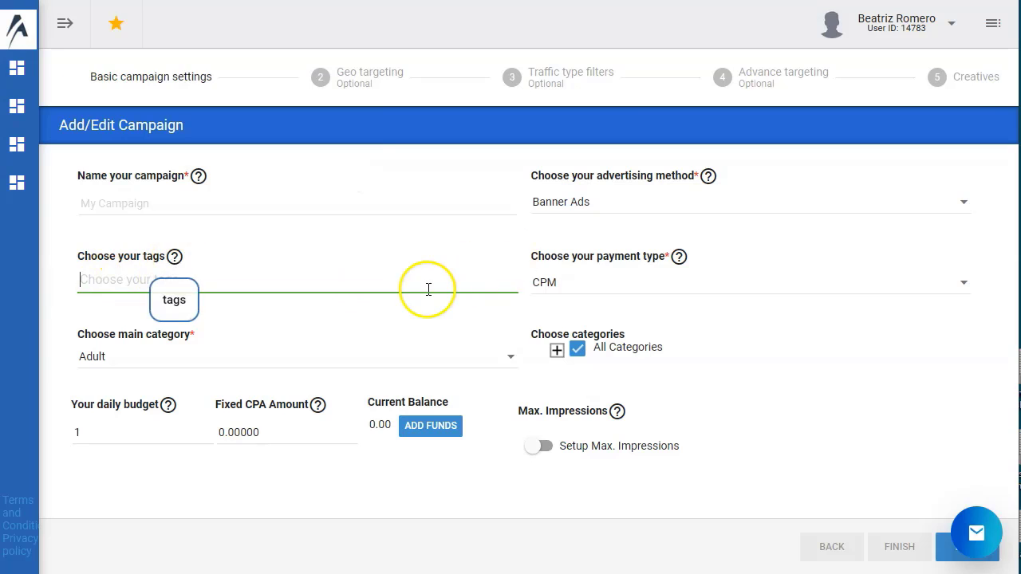
pyautogui.click(587, 285)
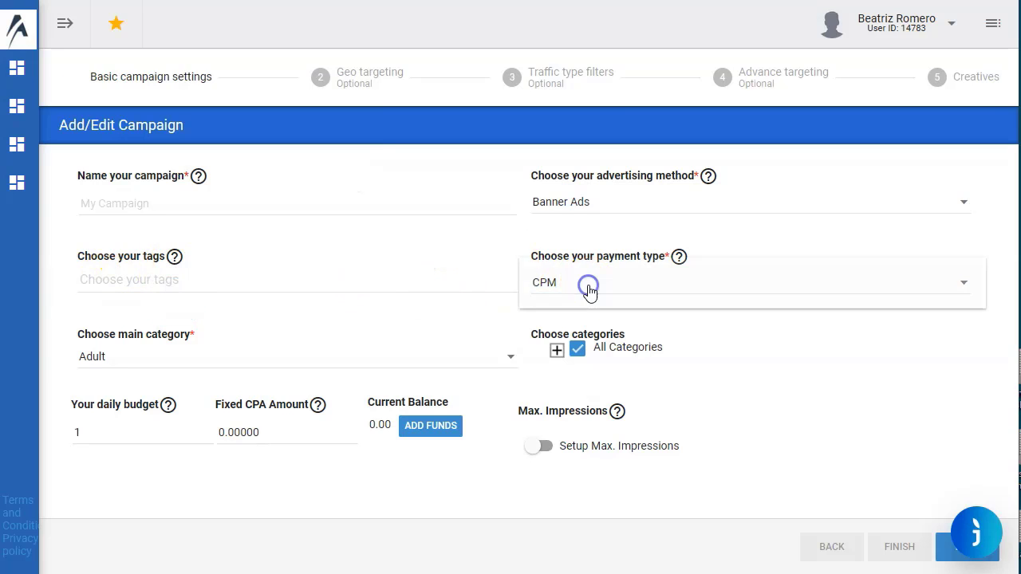
pyautogui.click(502, 275)
# Set the advertising method to Native Ads and check the payment types offered for it.
pyautogui.click(588, 207)
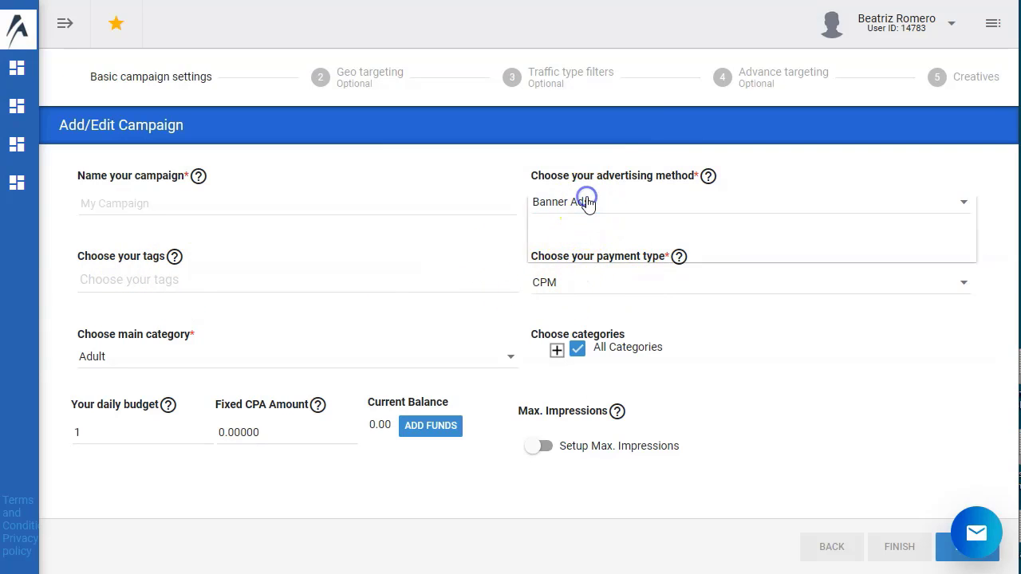
pyautogui.scroll(-2, 559, 351)
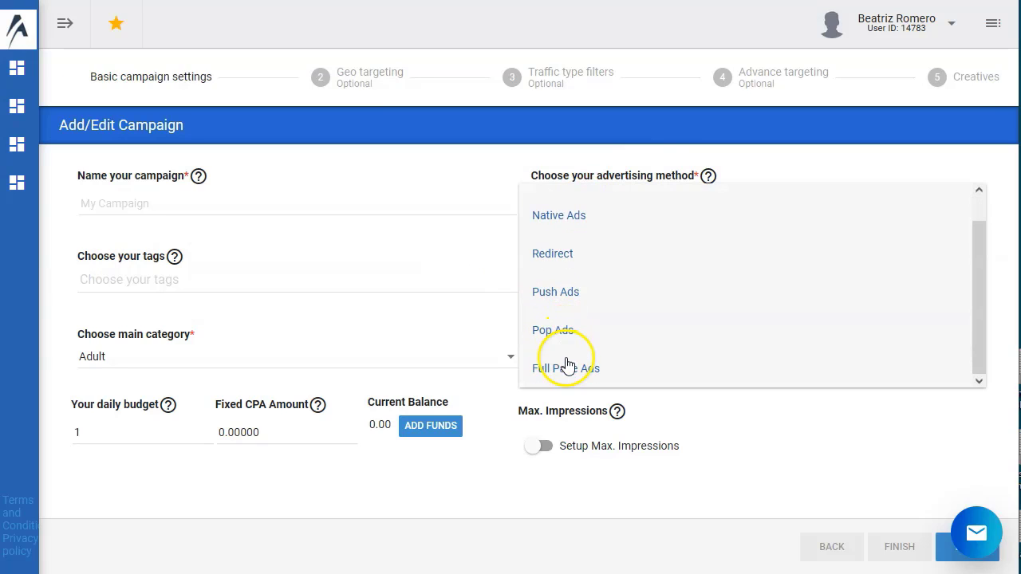
pyautogui.click(568, 287)
pyautogui.click(344, 233)
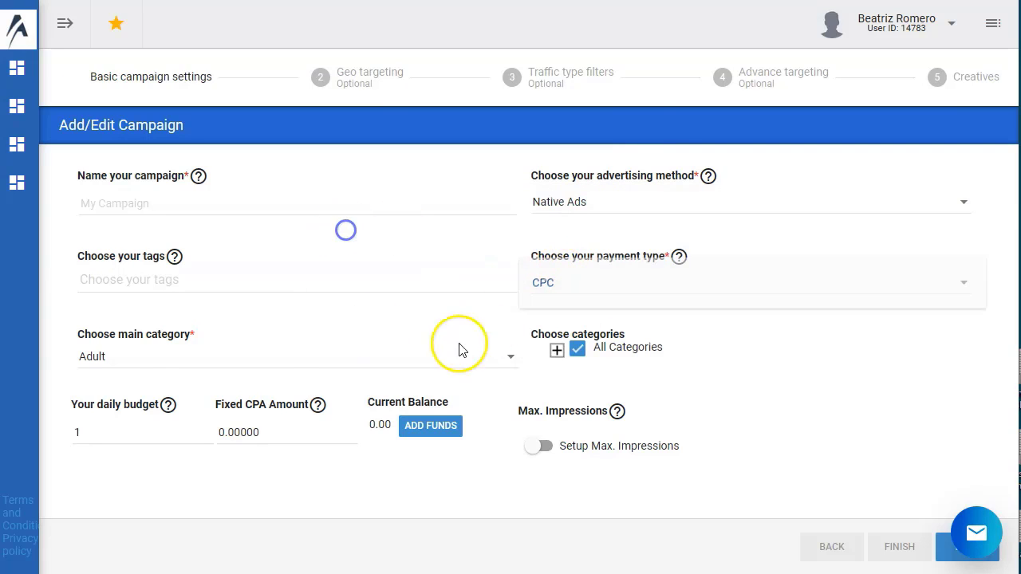
# Review the main category options, the expanded category list and the daily budget and maximum impressions settings.
pyautogui.click(141, 358)
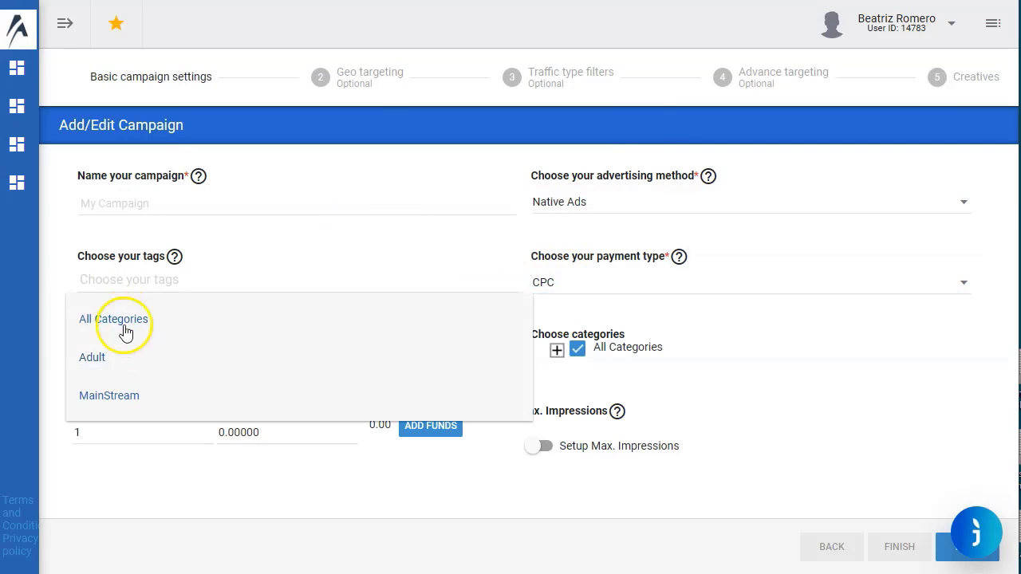
pyautogui.click(346, 250)
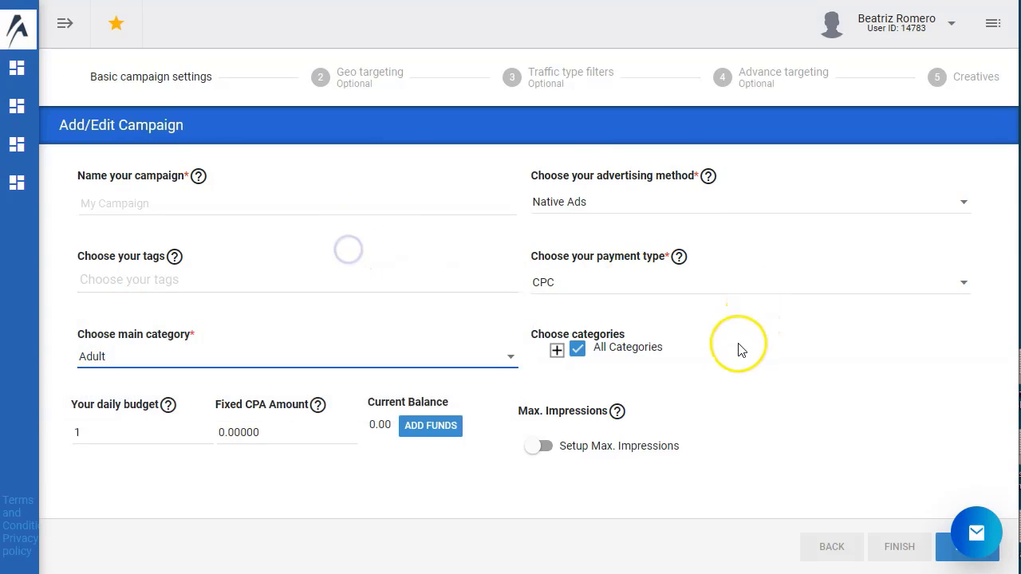
pyautogui.click(557, 349)
pyautogui.scroll(-5, 202, 399)
pyautogui.click(104, 477)
pyautogui.press('BackSpace')
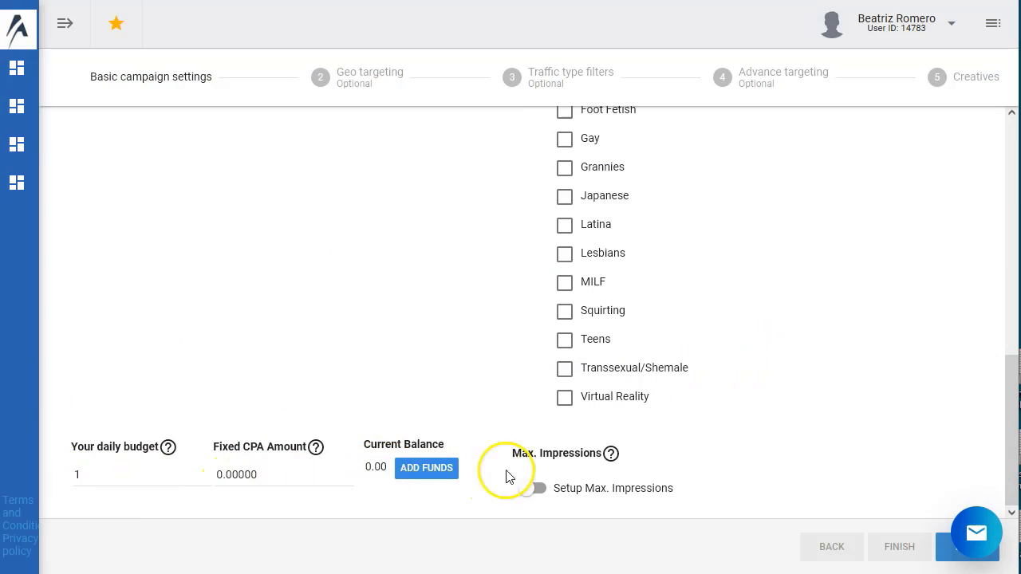
pyautogui.scroll(9, 364, 280)
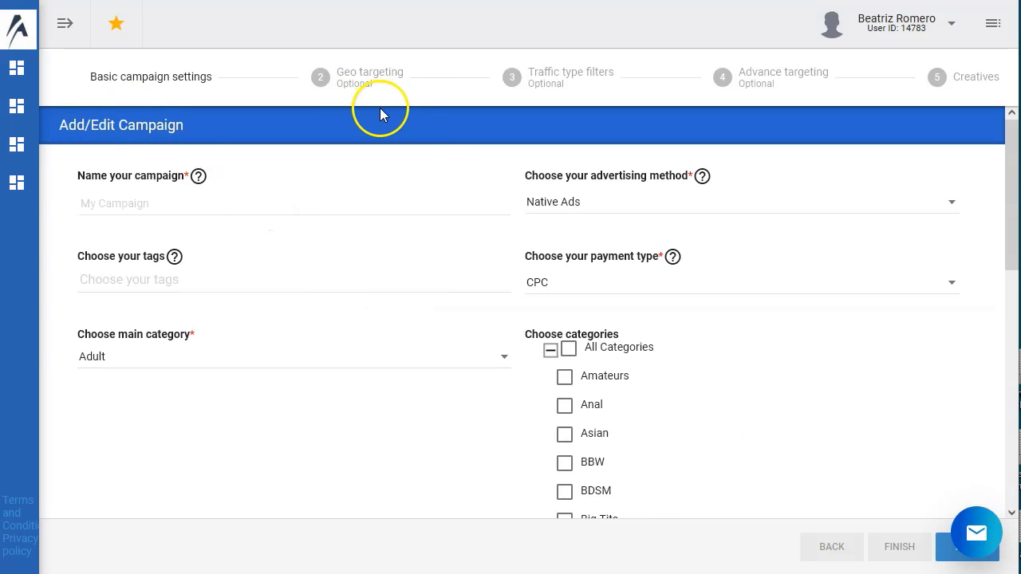
# Open the Media Bank and examine the display options available for uploaded banners.
pyautogui.moveTo(24, 24)
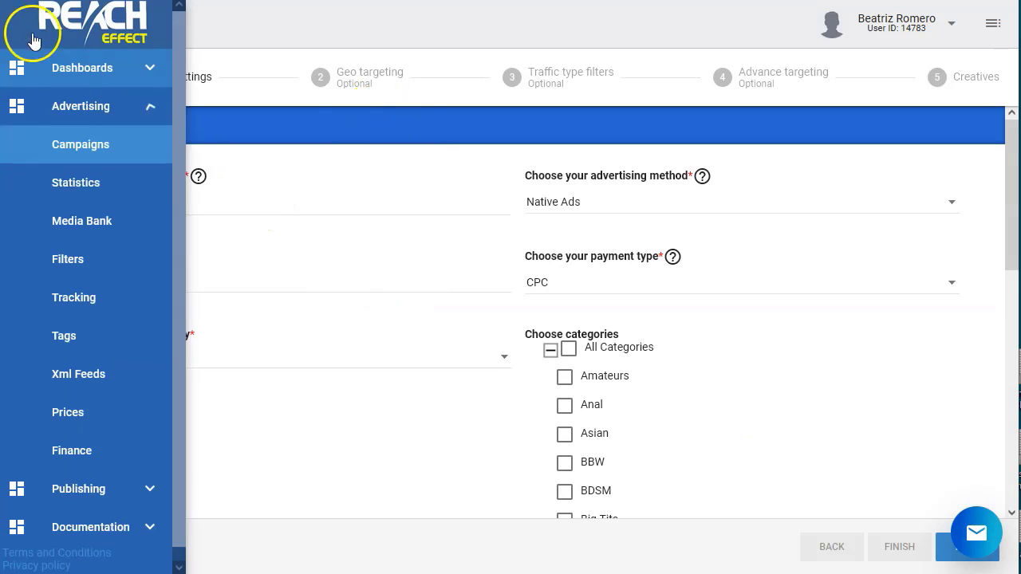
pyautogui.click(100, 221)
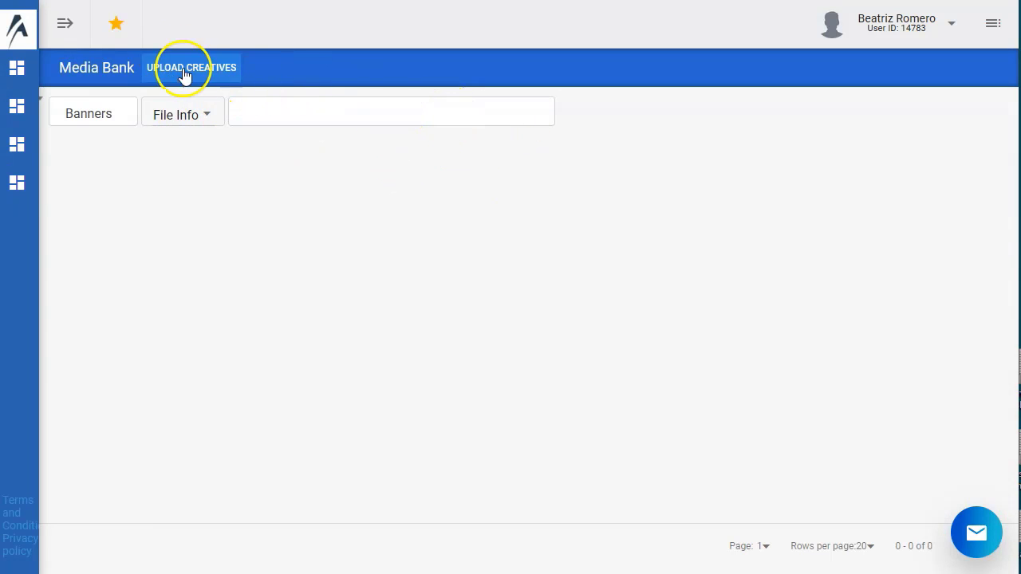
pyautogui.click(207, 114)
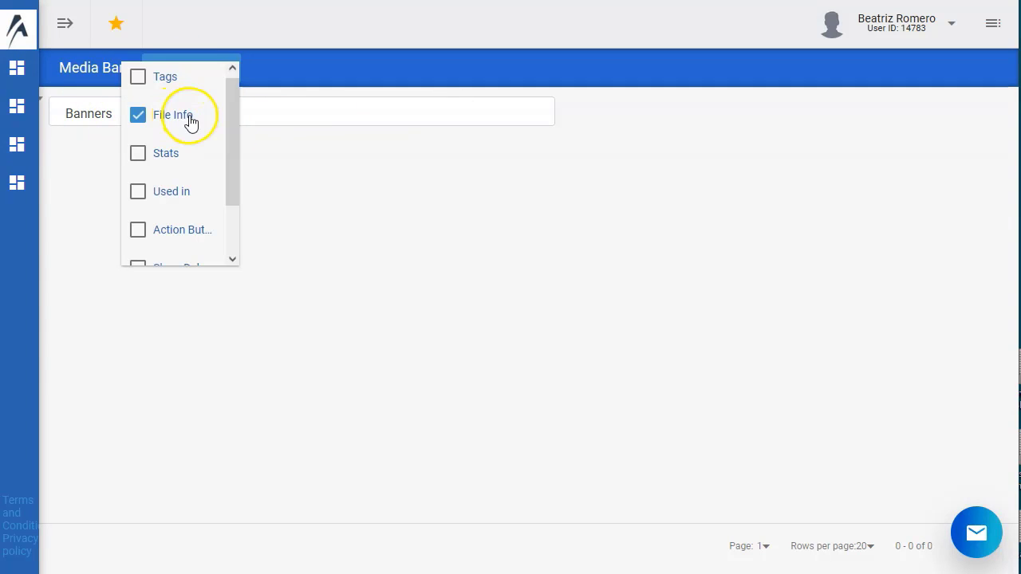
pyautogui.scroll(-1, 170, 160)
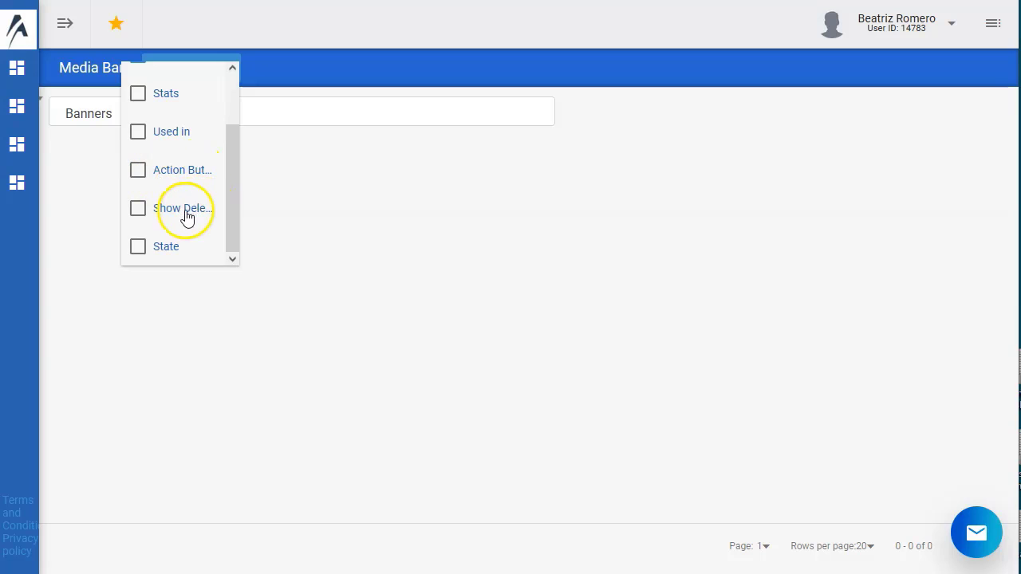
# Check which creative types the Media Bank can be filtered by.
pyautogui.click(353, 189)
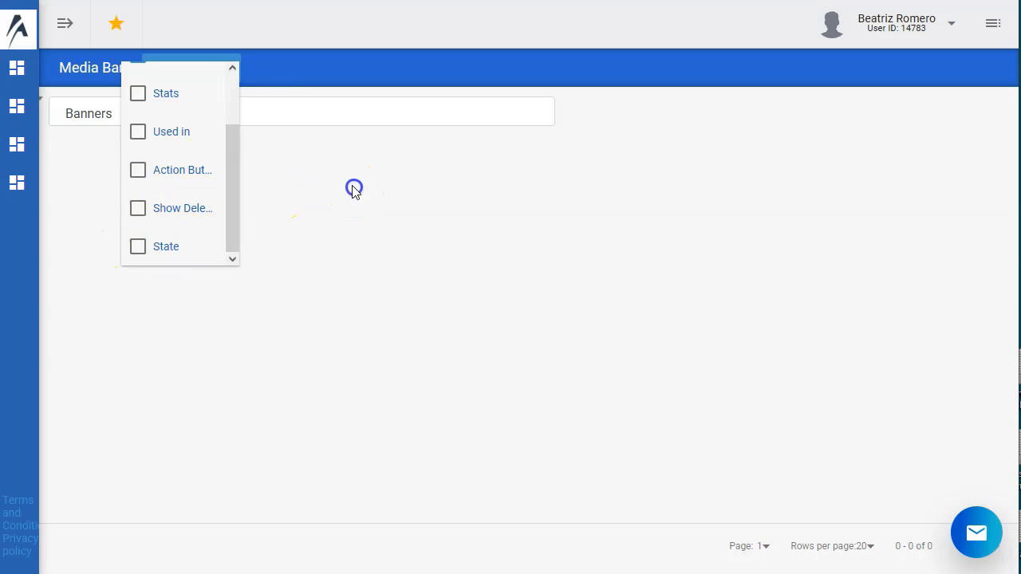
pyautogui.click(84, 120)
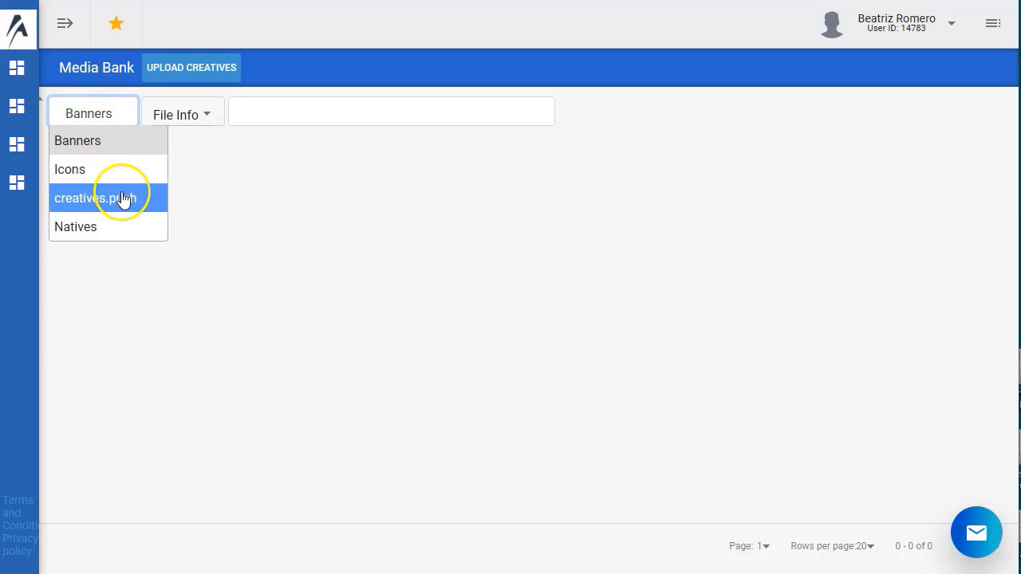
pyautogui.click(288, 225)
# Open the advertiser Finance page and review its payment methods, deposit amounts and low-balance notification setting.
pyautogui.moveTo(55, 127)
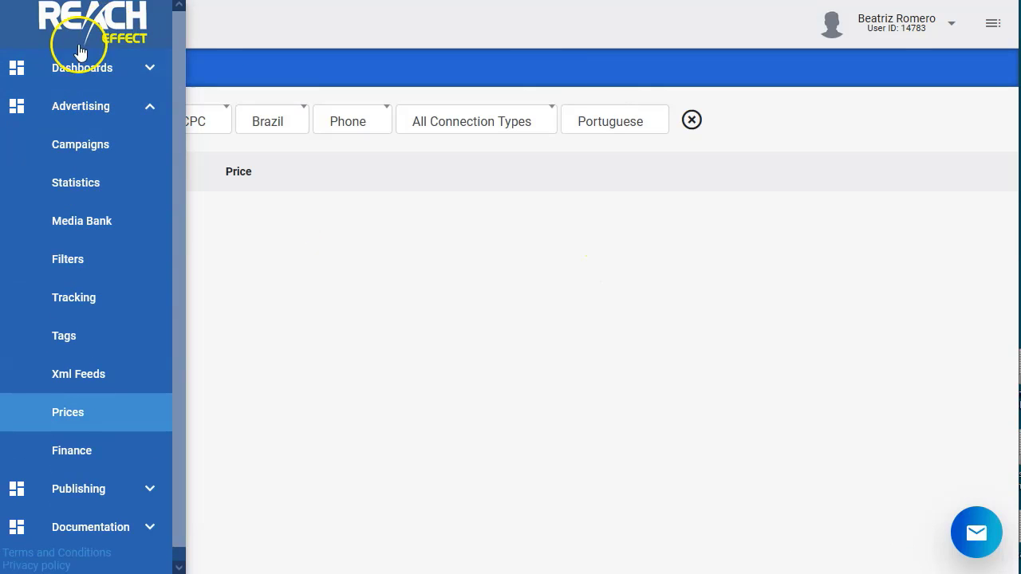
pyautogui.scroll(-1, 109, 289)
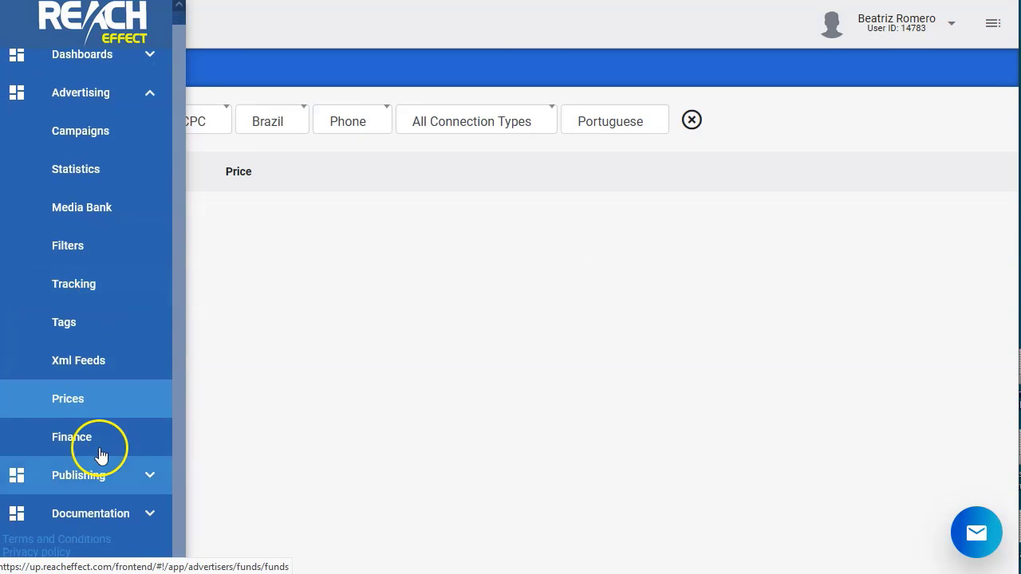
pyautogui.click(76, 434)
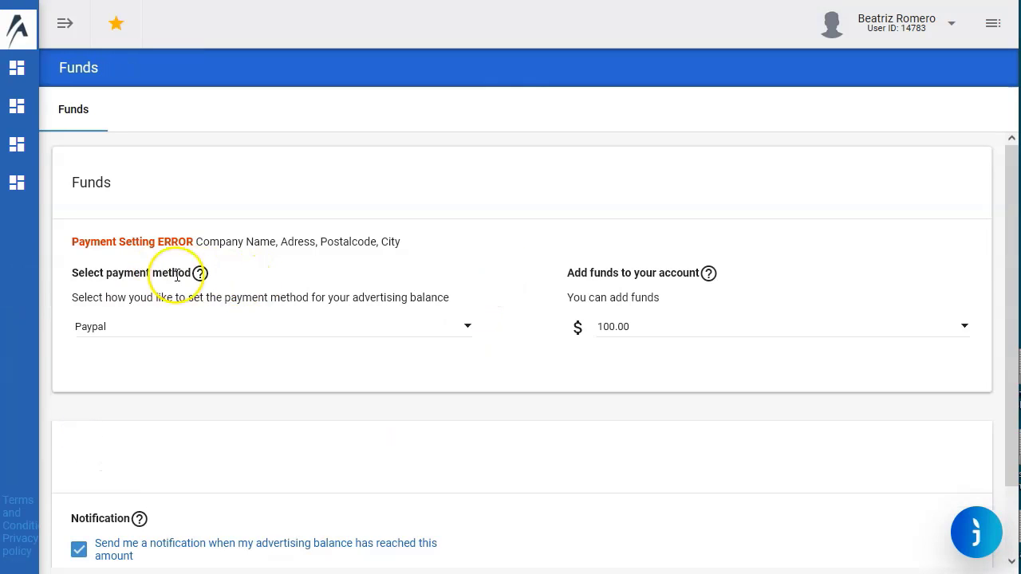
pyautogui.click(455, 326)
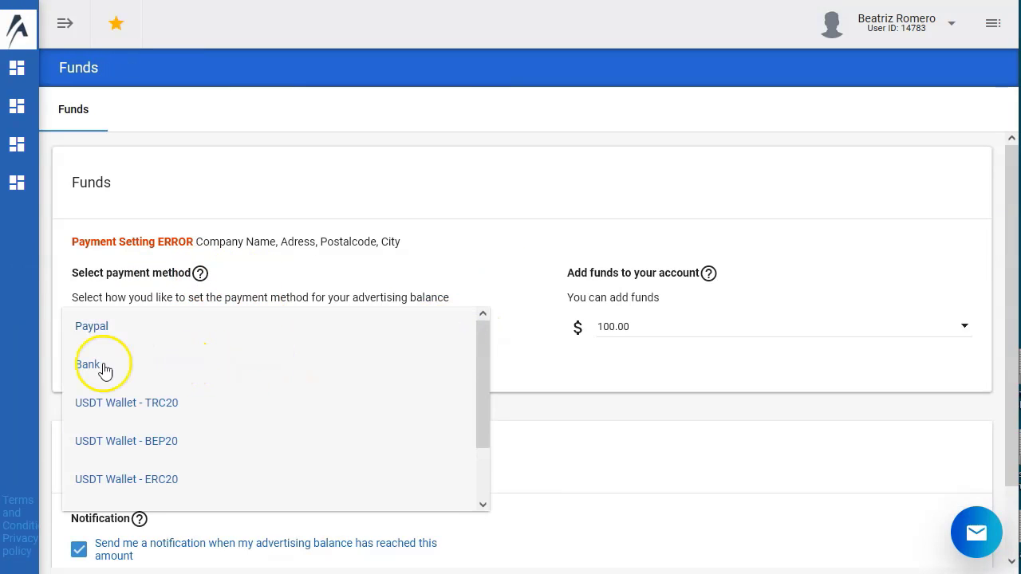
pyautogui.click(631, 329)
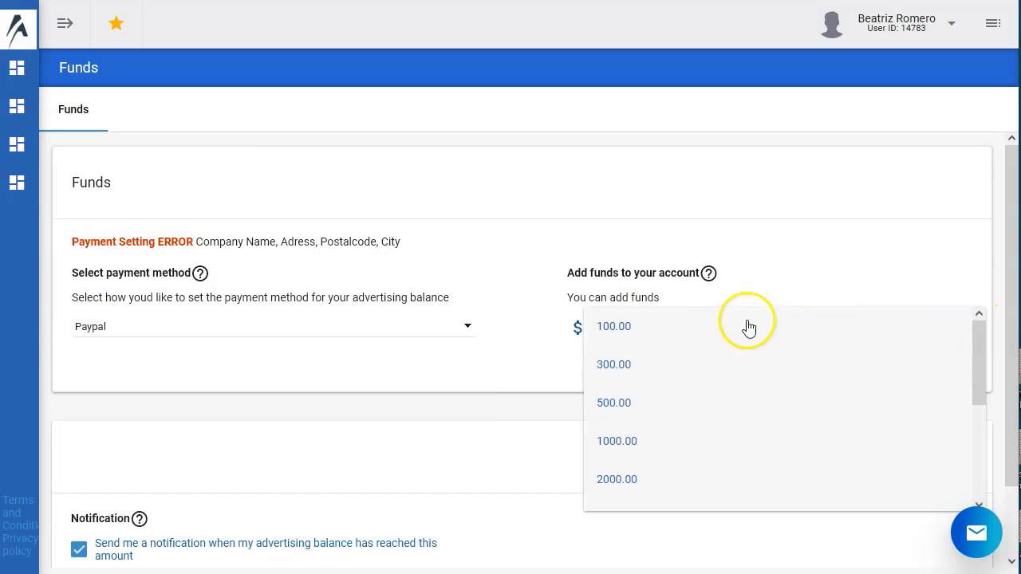
pyautogui.scroll(-3, 653, 397)
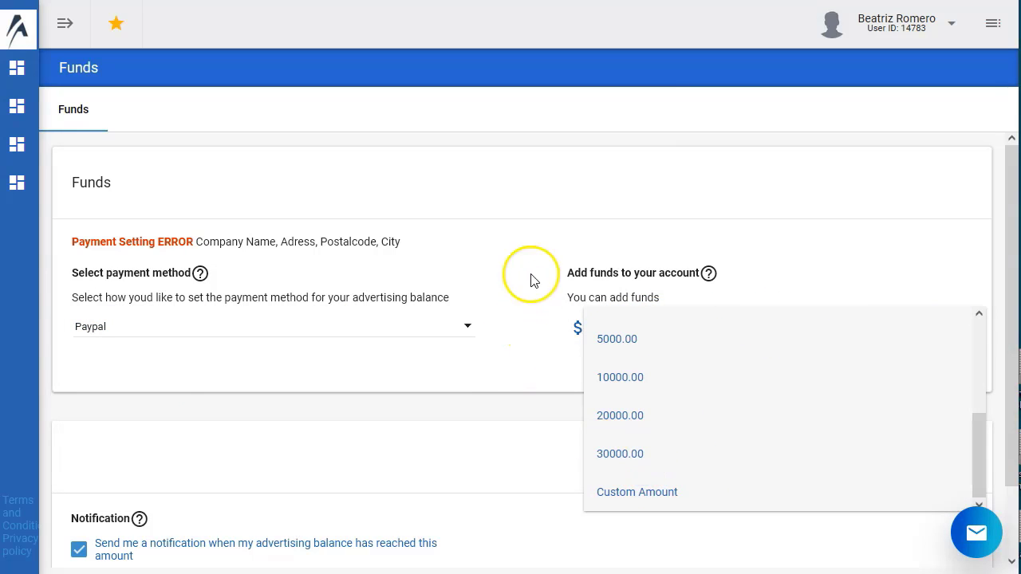
pyautogui.click(230, 153)
pyautogui.scroll(-1, 429, 319)
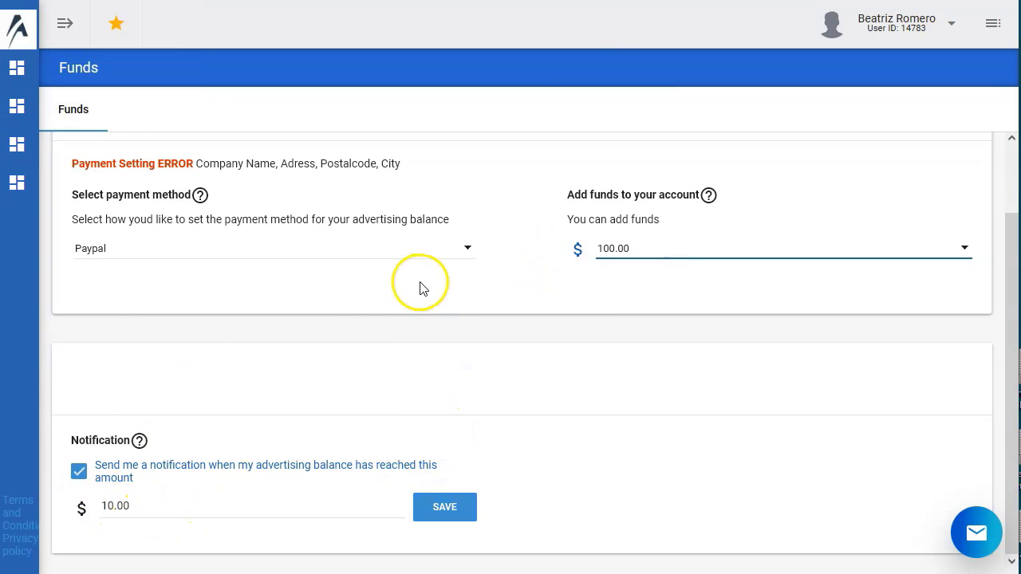
pyautogui.scroll(1, 206, 283)
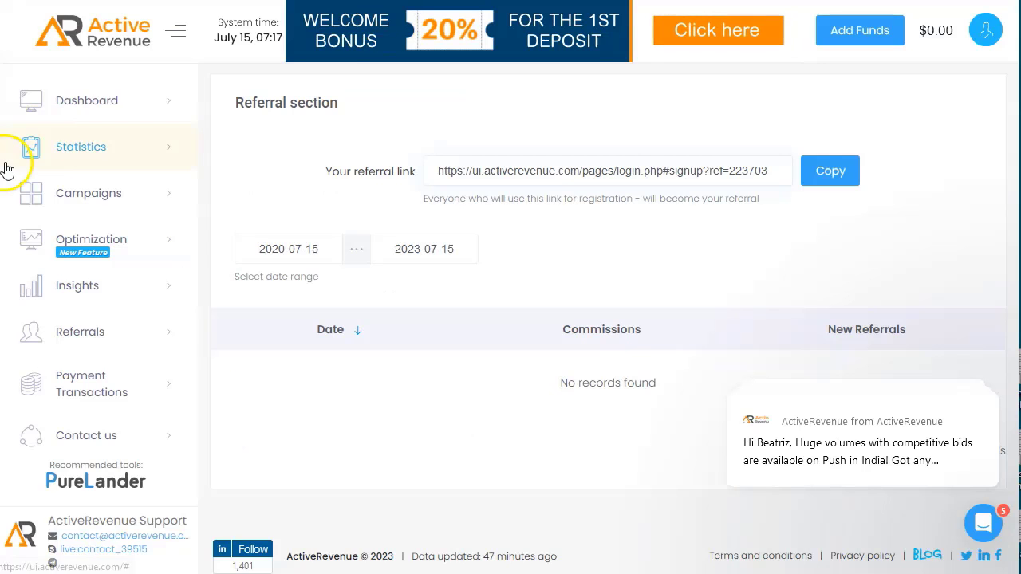
# Switch to Active Revenue, open its dashboard and review the statistics categories by ad format.
pyautogui.click(82, 102)
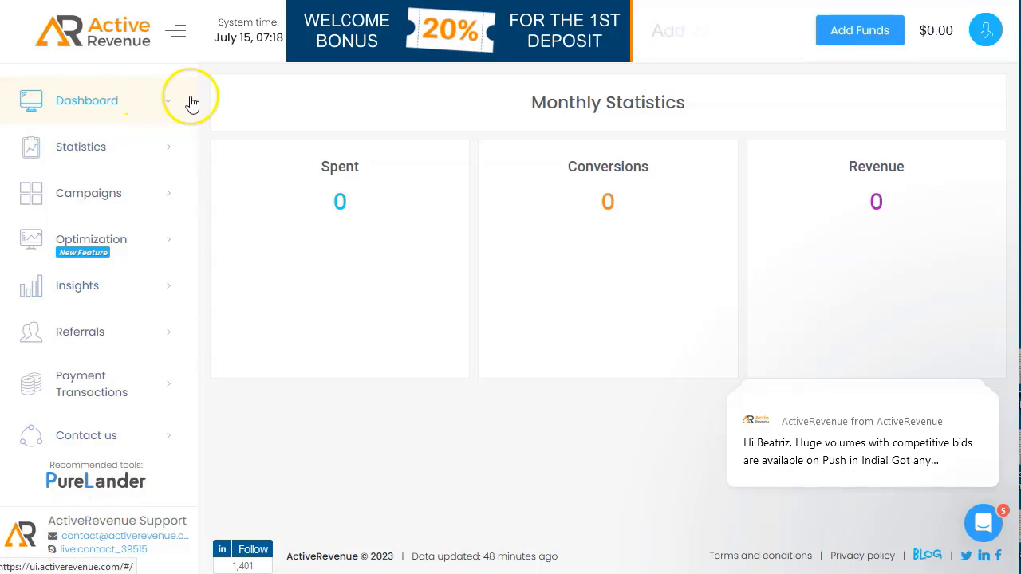
pyautogui.click(164, 107)
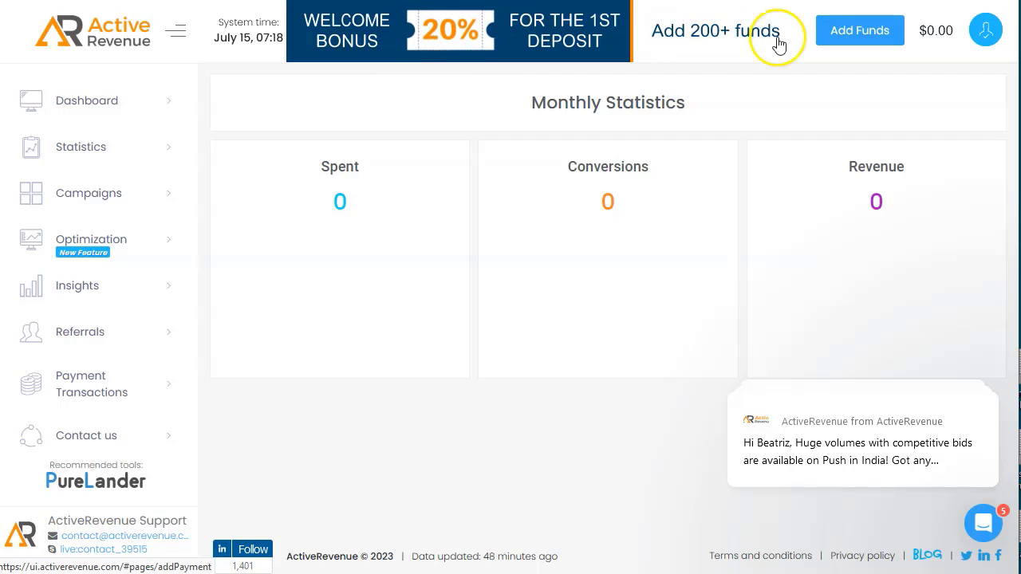
pyautogui.click(172, 158)
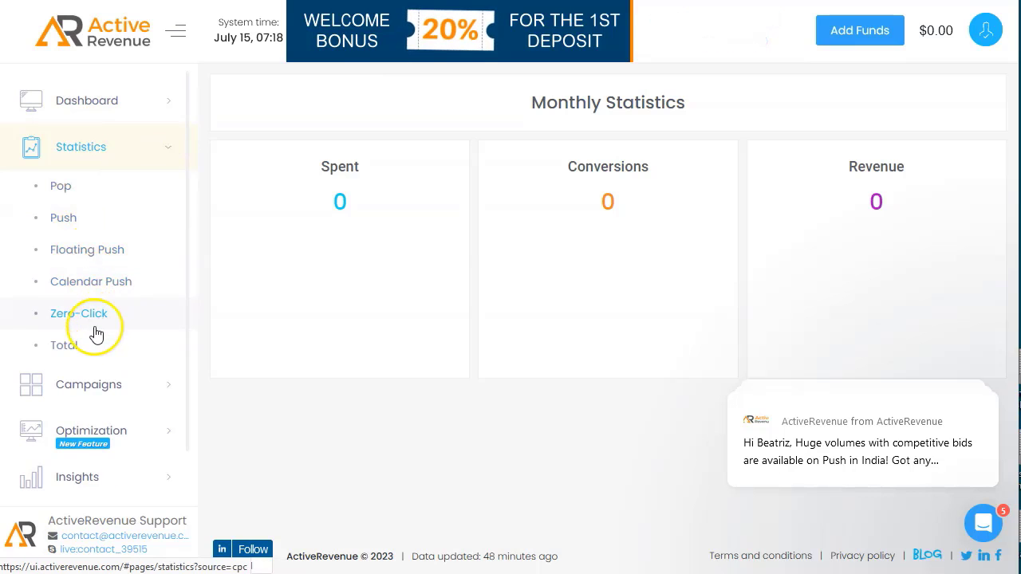
# Open campaign creation in Active Revenue and review the available campaign types.
pyautogui.click(165, 384)
pyautogui.click(85, 239)
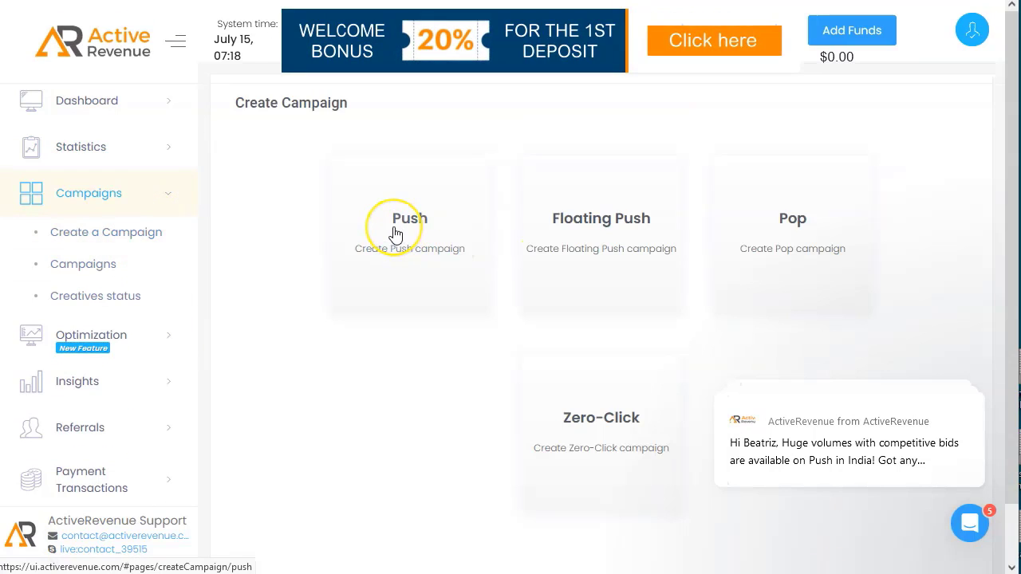
pyautogui.scroll(-1, 650, 379)
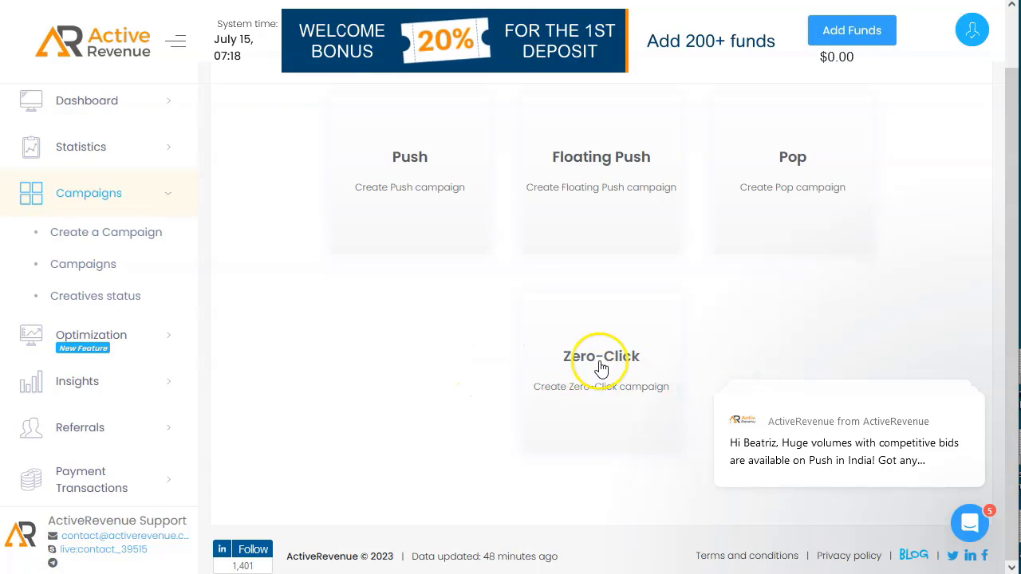
pyautogui.scroll(1, 565, 296)
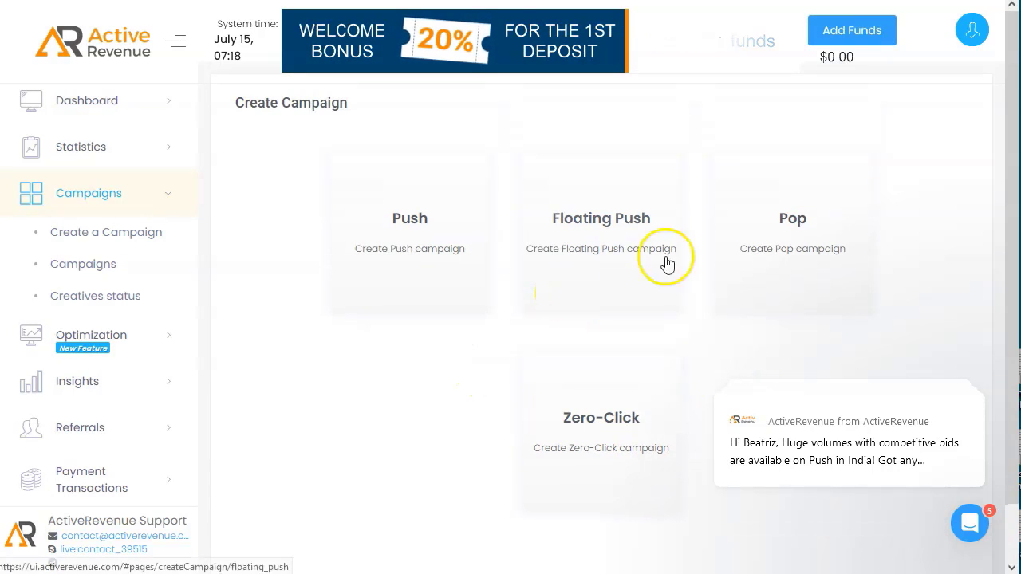
# Start a Push campaign and review its budget, scheduling and limit settings.
pyautogui.click(408, 244)
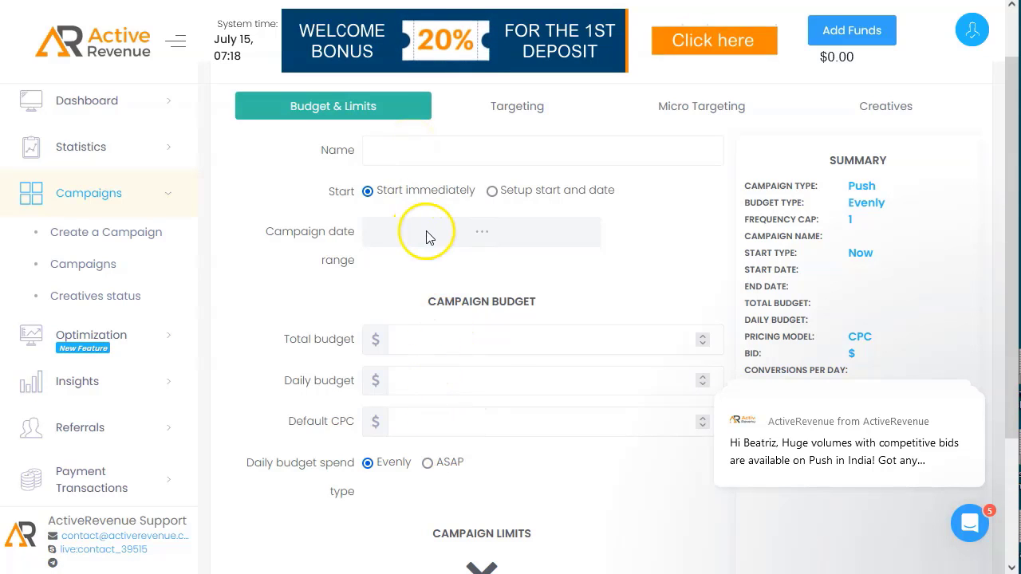
pyautogui.scroll(-2, 446, 319)
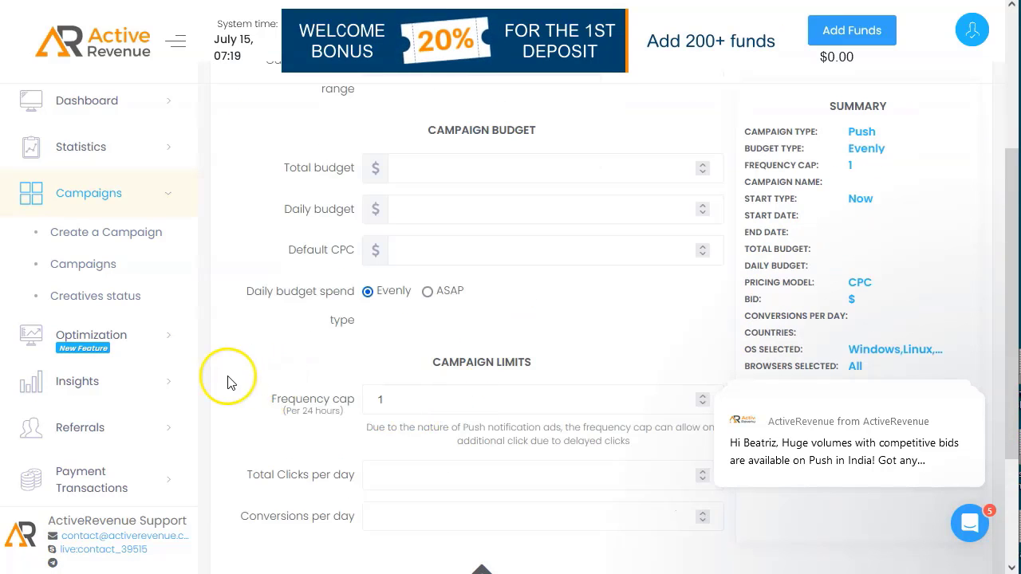
pyautogui.scroll(3, 335, 280)
# Try to open the Targeting, Micro Targeting and Creatives sections of the Push campaign without filling in its budget details.
pyautogui.click(511, 168)
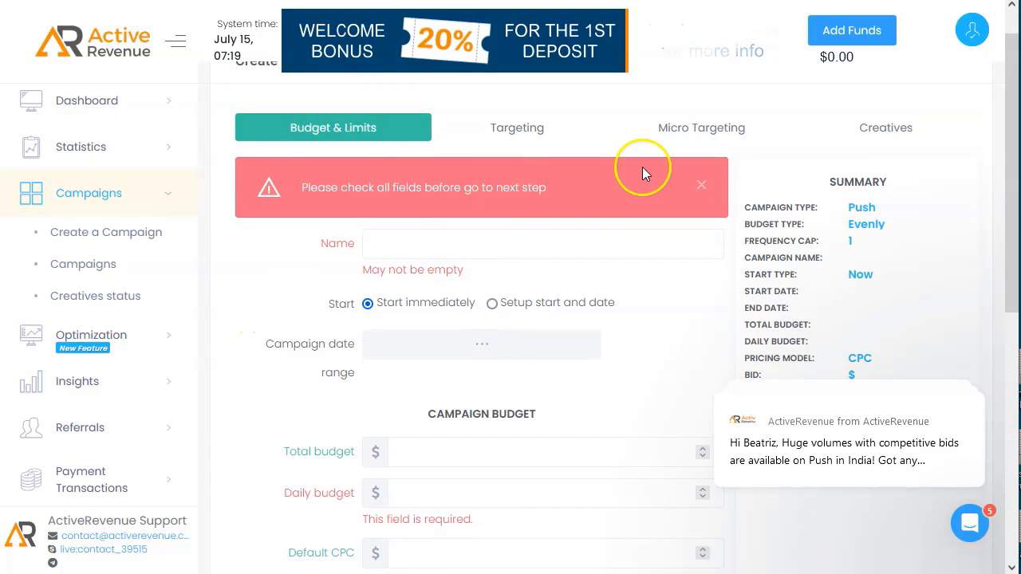
pyautogui.scroll(-2, 356, 344)
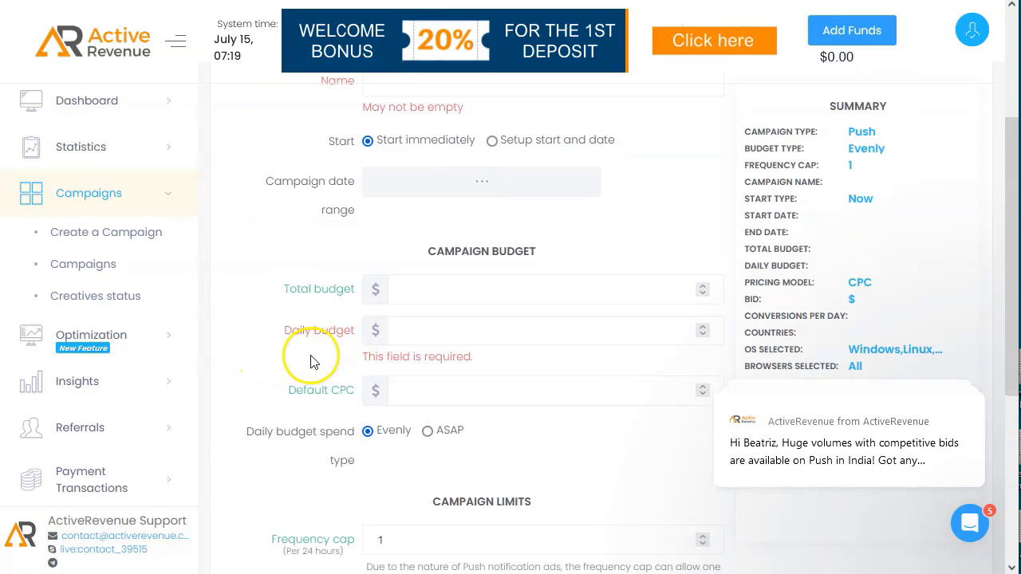
pyautogui.scroll(3, 239, 364)
pyautogui.click(684, 180)
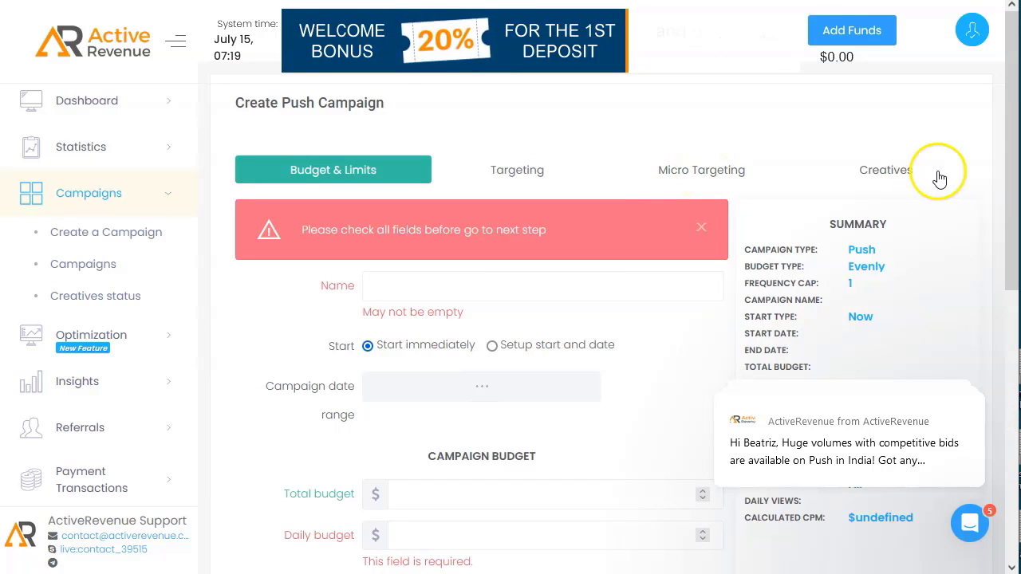
pyautogui.click(1003, 200)
pyautogui.click(900, 174)
# Open the Add Funds page and review the instant and on-request payment methods.
pyautogui.click(844, 44)
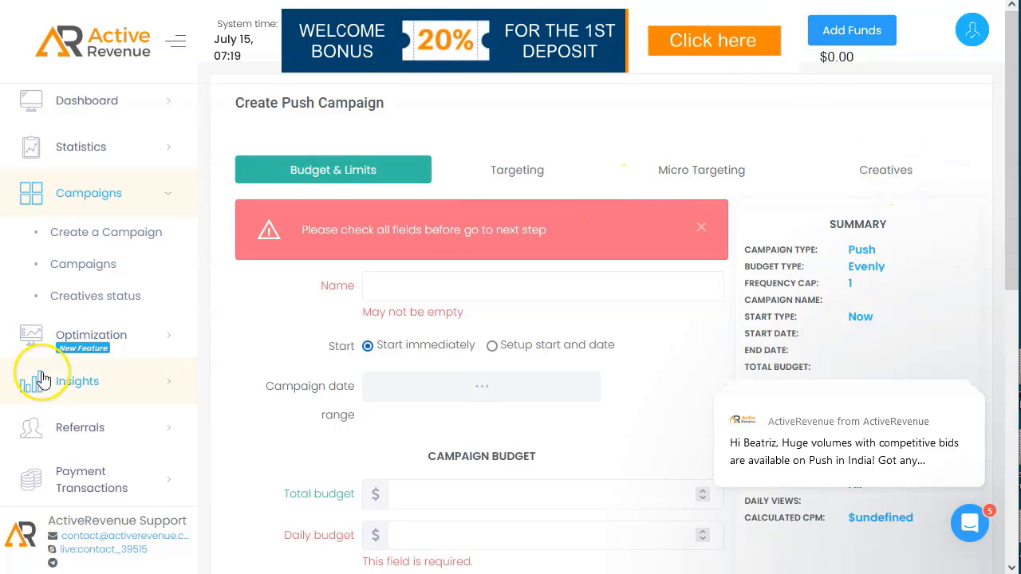
pyautogui.click(931, 108)
pyautogui.scroll(-2, 428, 290)
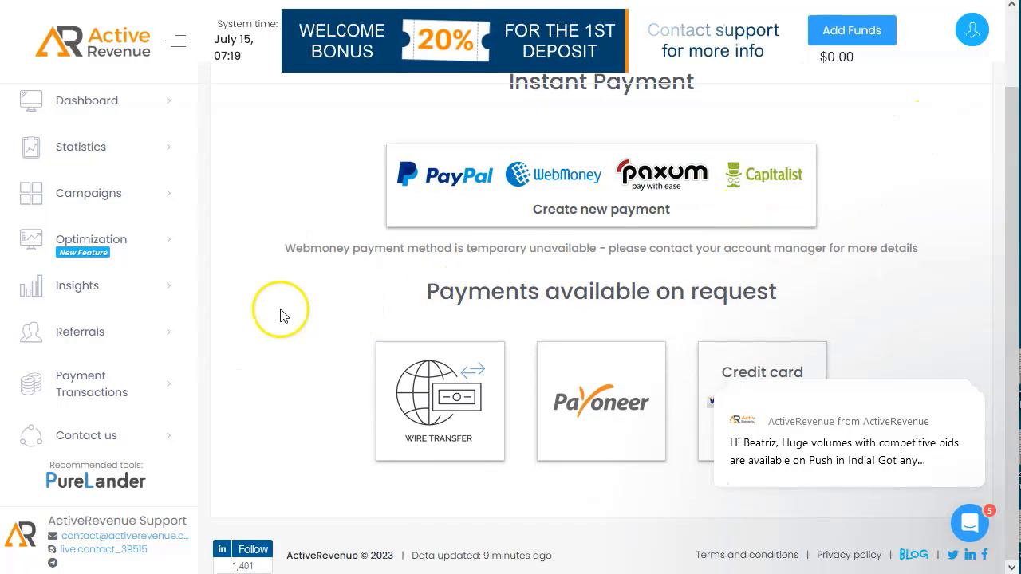
# Open a new instant payment and test the PayPal deposit limit with an amount of 10, then check the Coupon option.
pyautogui.click(545, 204)
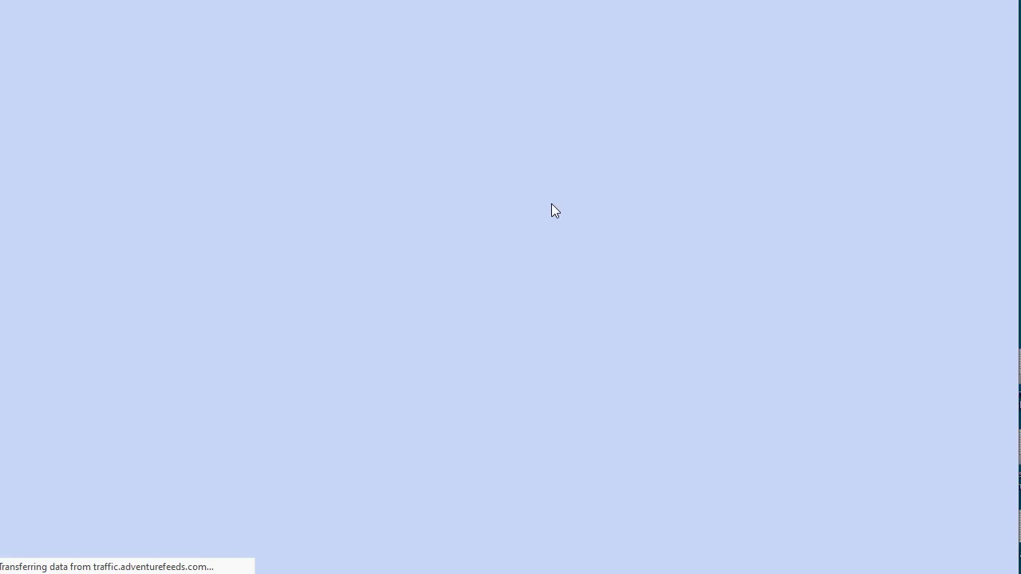
pyautogui.click(317, 192)
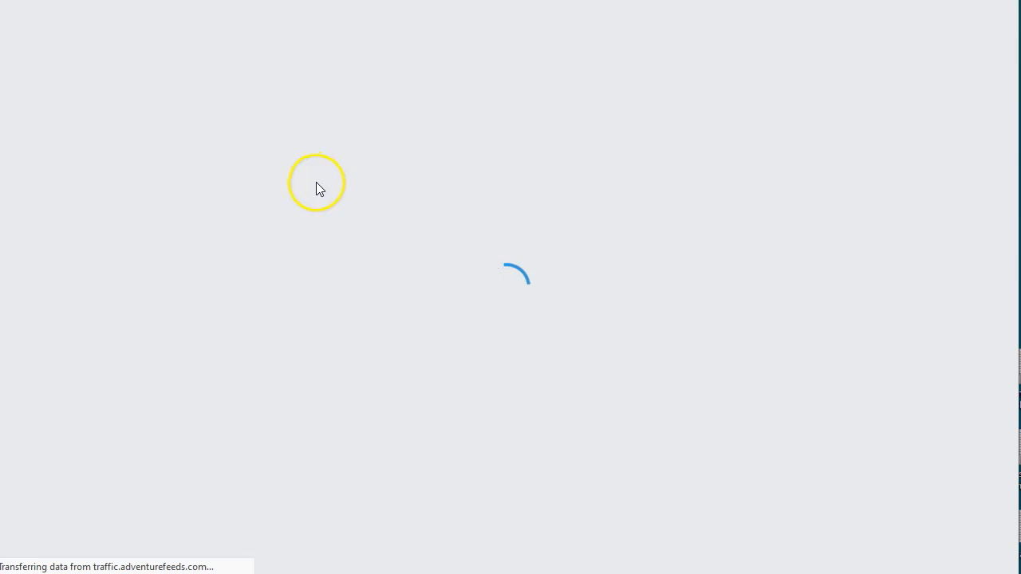
pyautogui.click(309, 138)
pyautogui.click(491, 92)
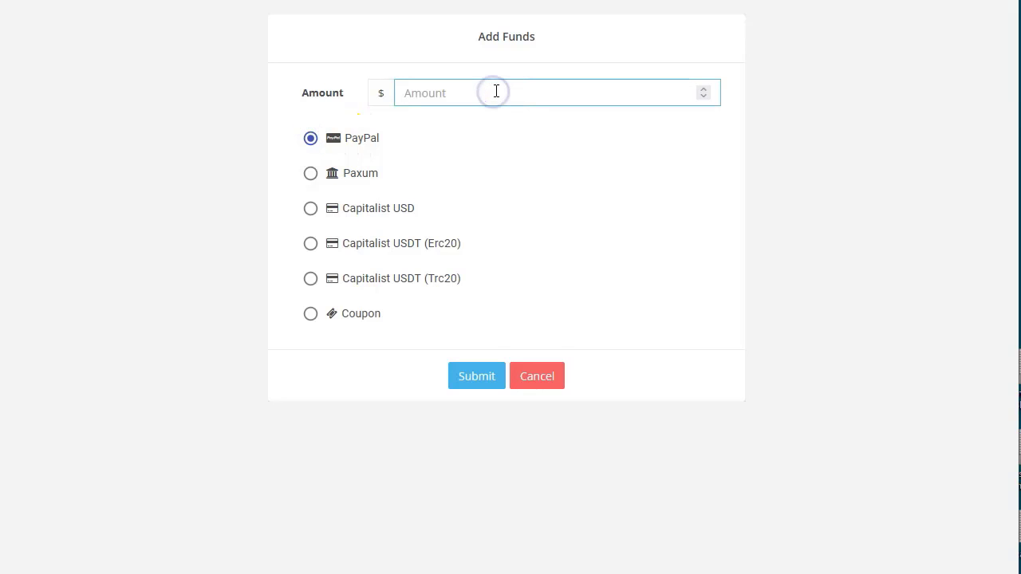
pyautogui.write('10')
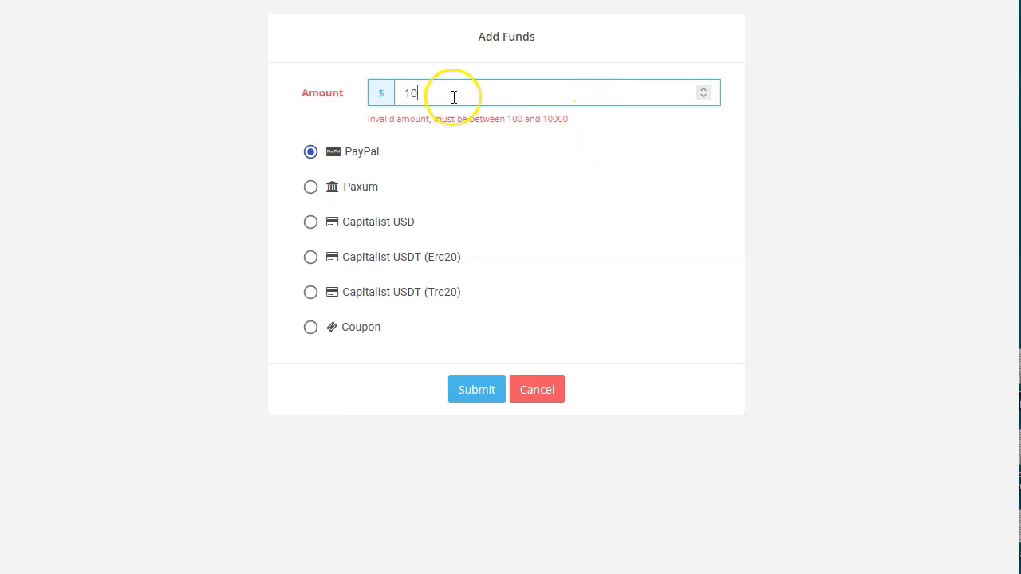
pyautogui.click(311, 327)
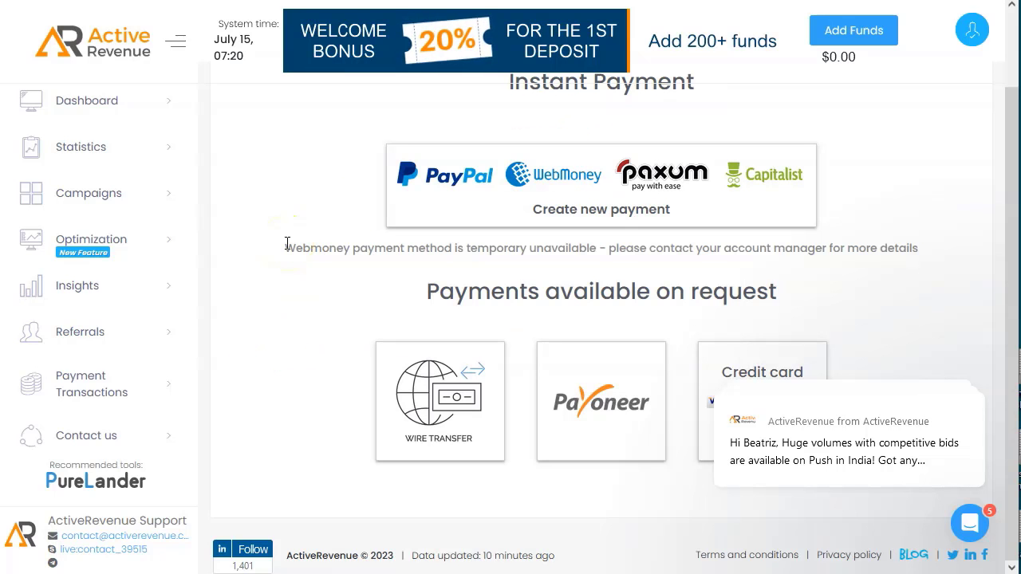
# Review the giveaway link page and the profile link page with its training video links.
pyautogui.click(332, 114)
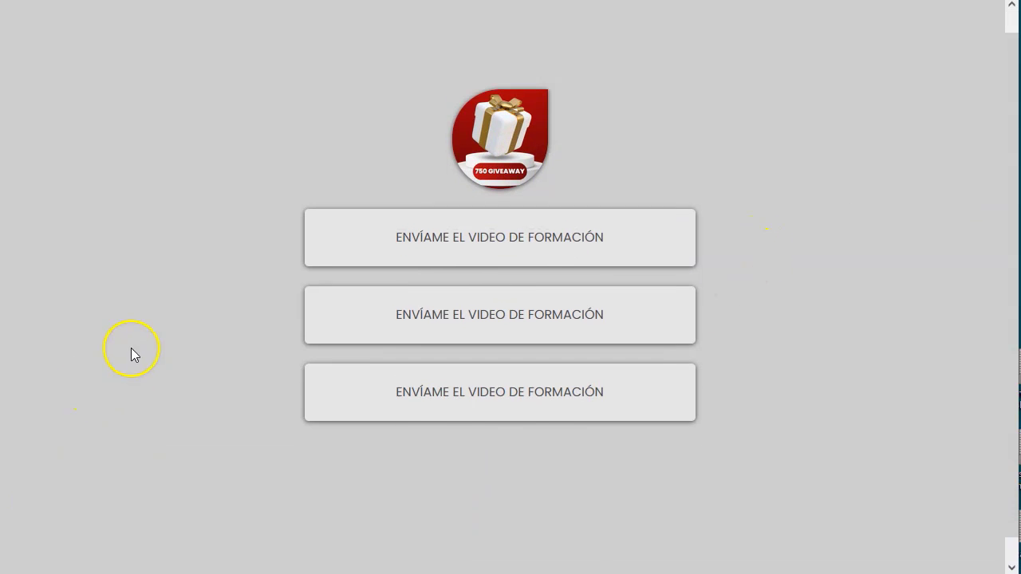
pyautogui.click(518, 414)
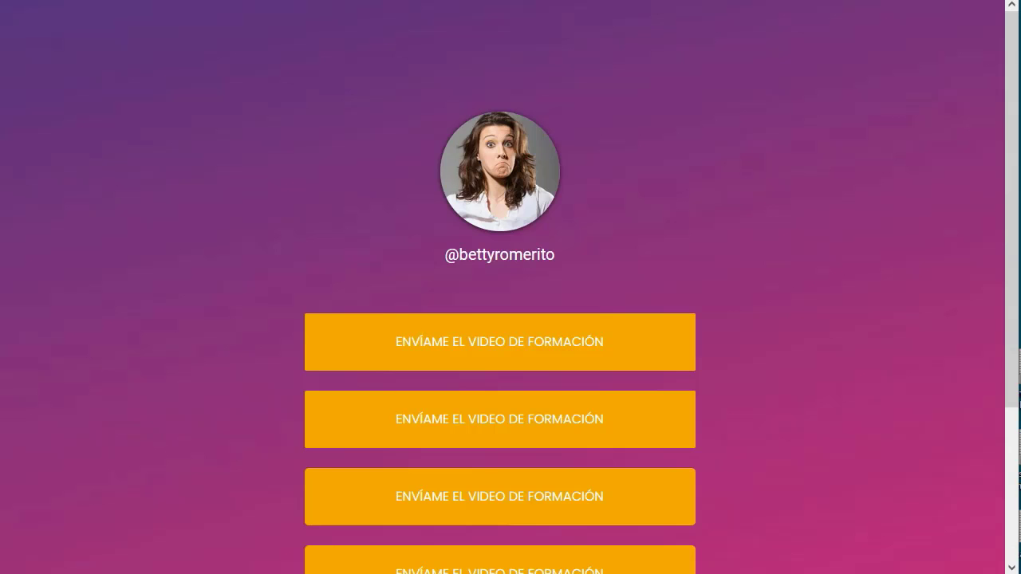
pyautogui.scroll(-3, 206, 284)
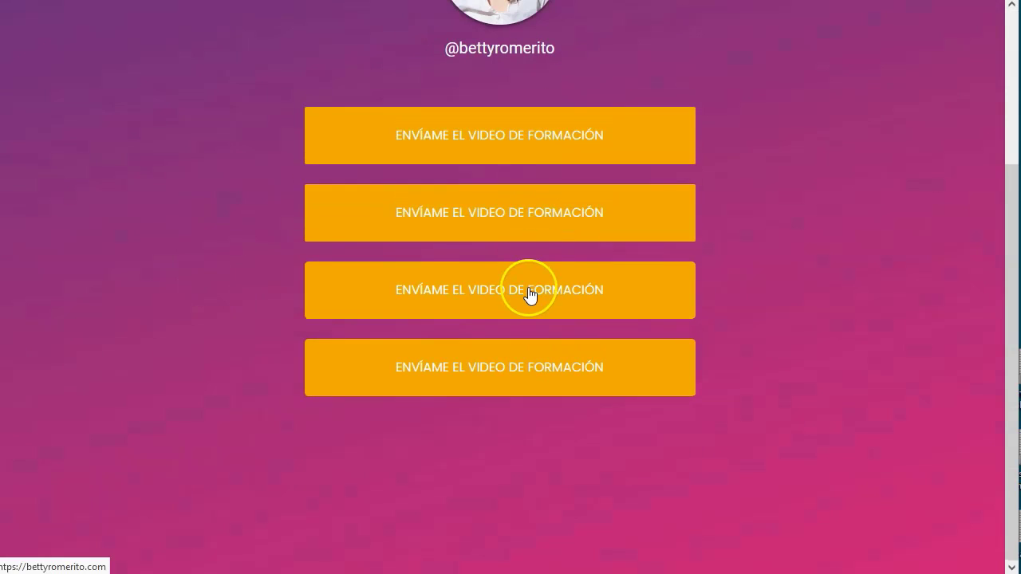
pyautogui.scroll(3, 97, 324)
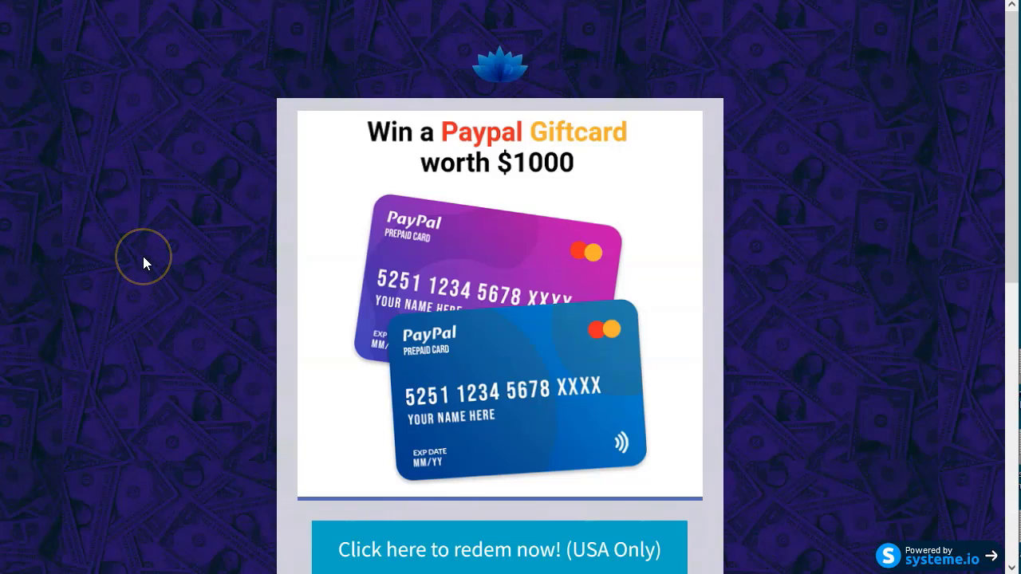
# Examine the PayPal gift card landing page, including its USA and non-USA redemption links and payment proof.
pyautogui.scroll(-4, 143, 256)
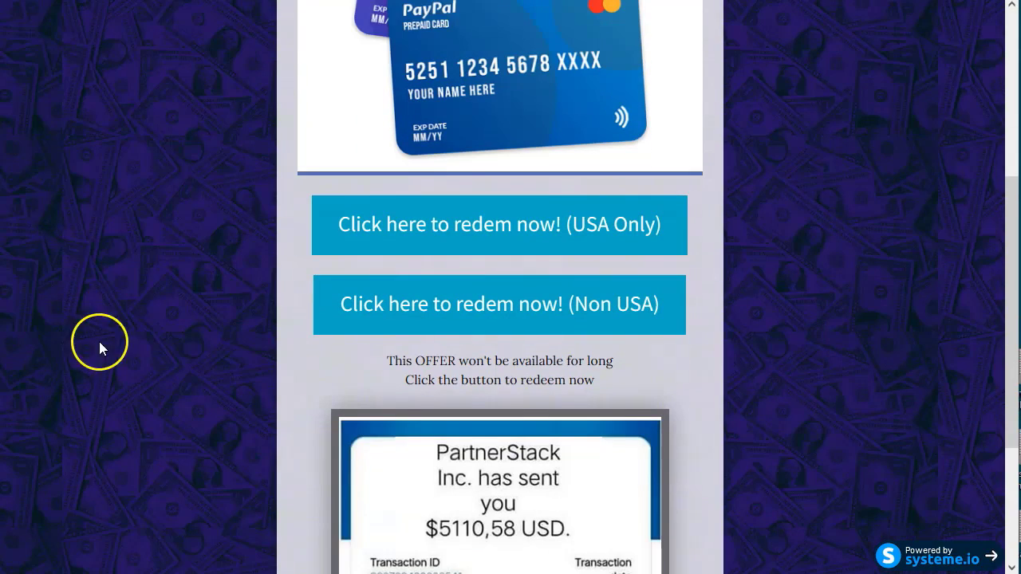
pyautogui.scroll(-3, 884, 365)
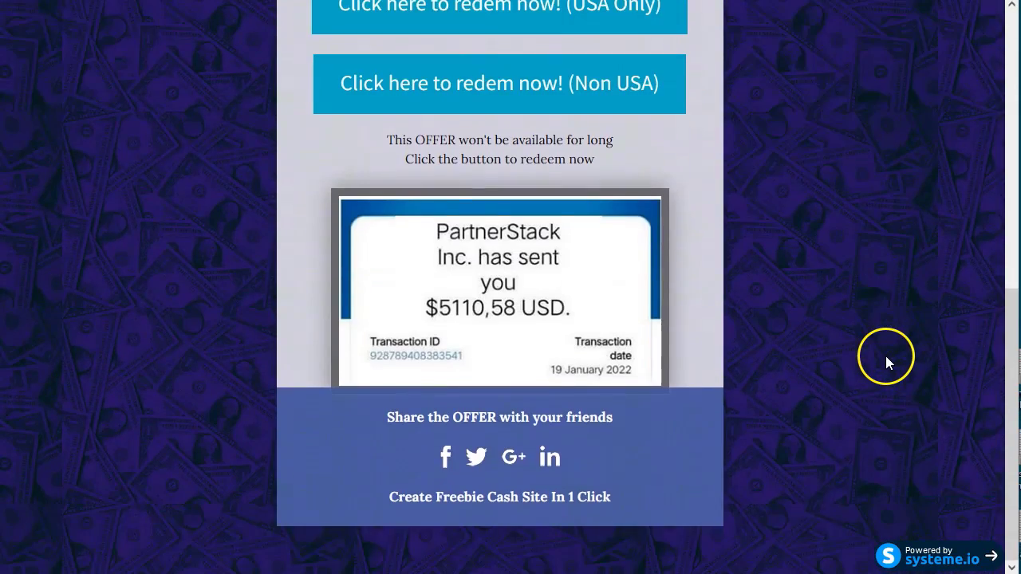
pyautogui.scroll(5, 885, 355)
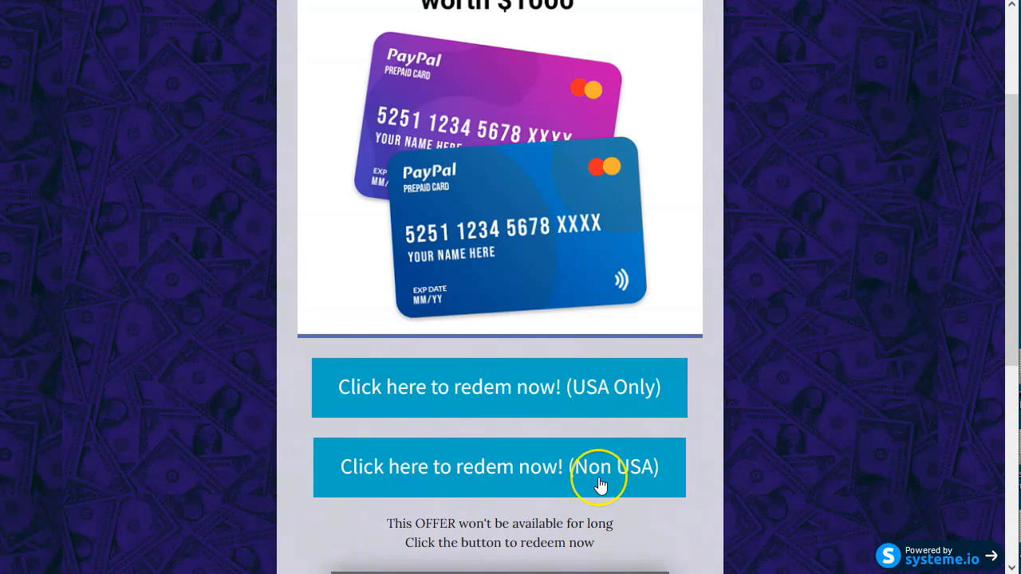
# Review the full PayPal gift card page, from the headline and redemption links down to the sharing section.
pyautogui.click(567, 390)
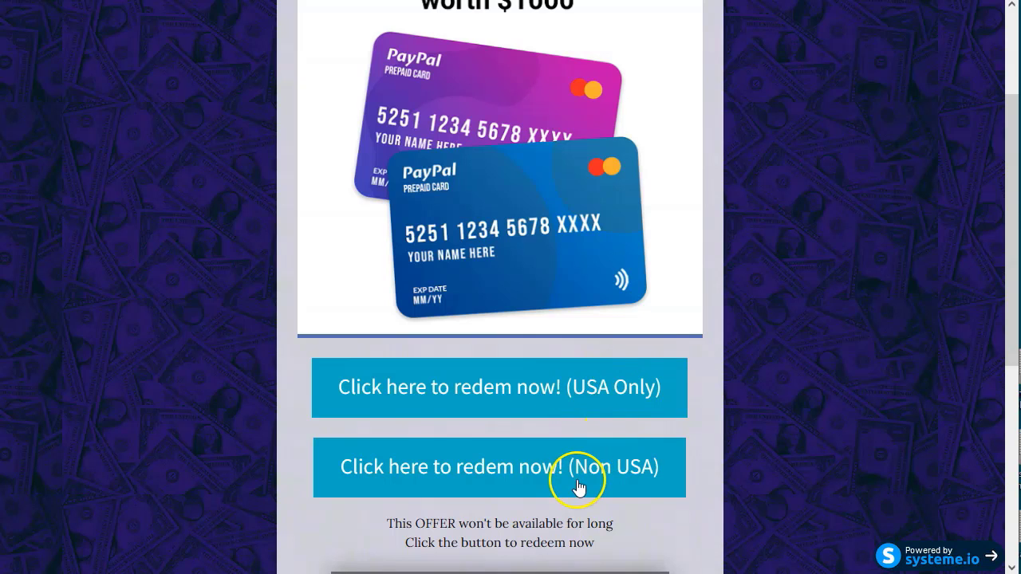
pyautogui.scroll(2, 561, 248)
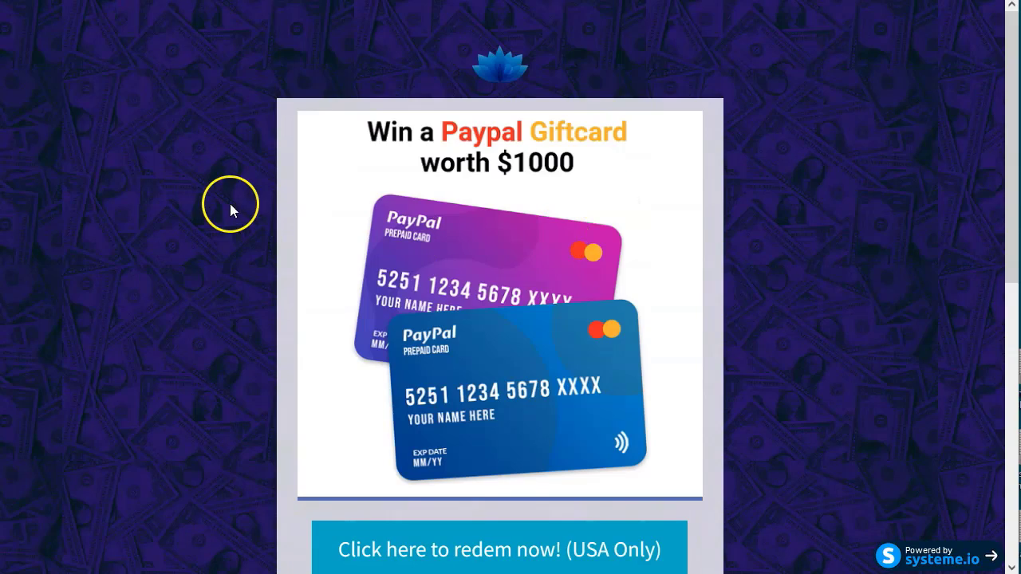
pyautogui.scroll(-7, 140, 307)
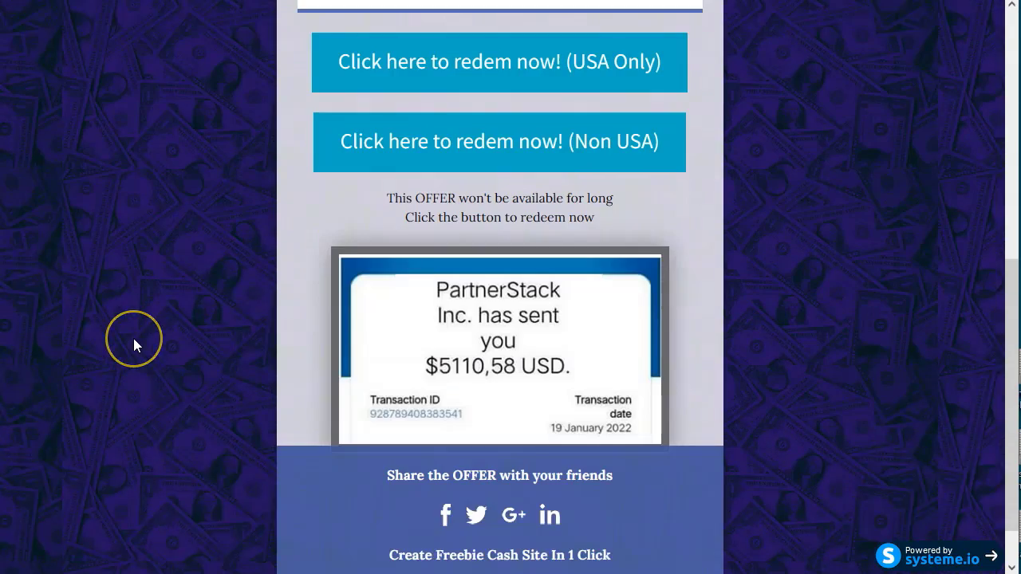
pyautogui.scroll(7, 133, 338)
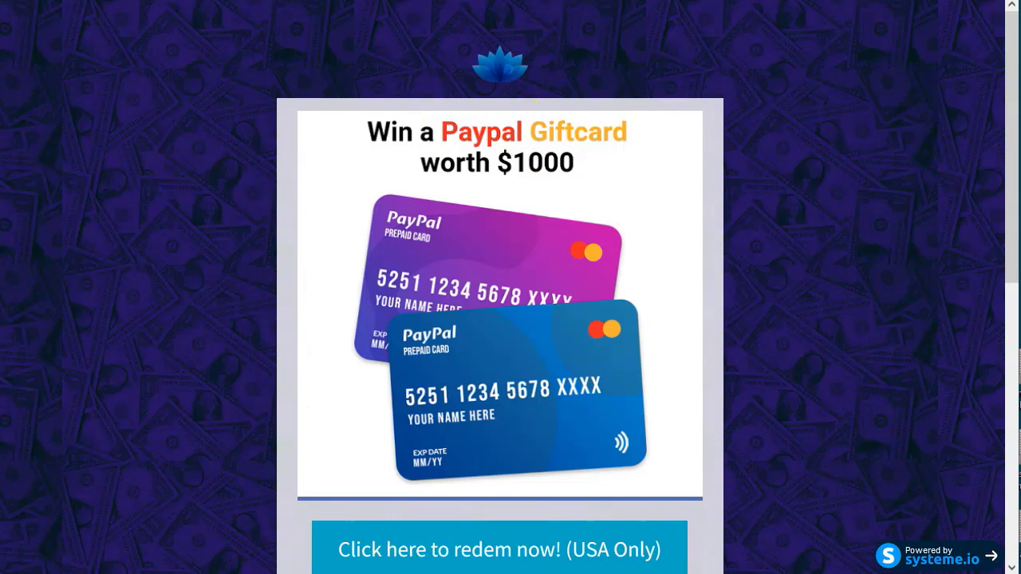
# Switch to the AdsPop.Me campaign creation form and view it alongside the gift card landing page as the site to promote.
pyautogui.click(423, 198)
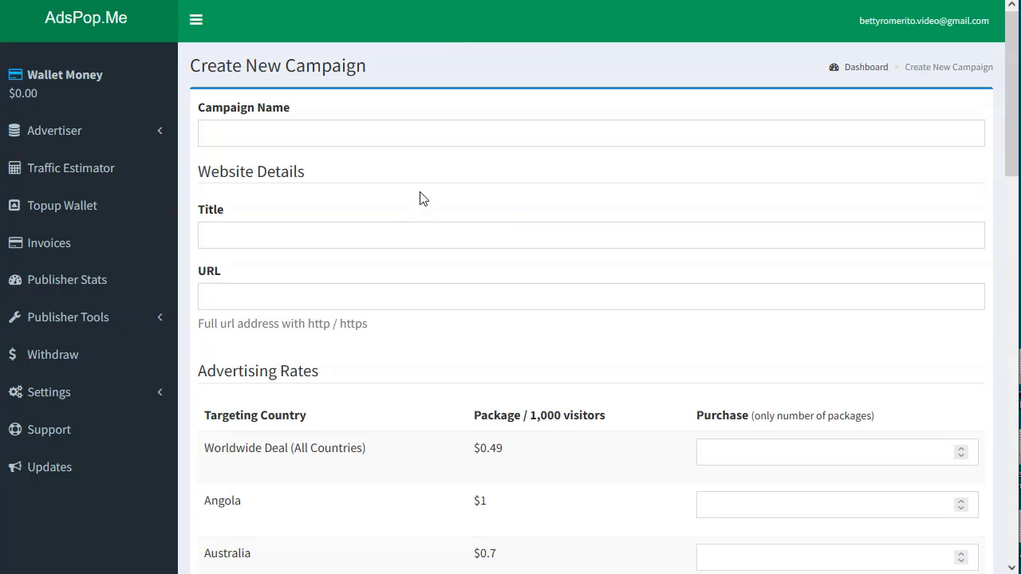
pyautogui.click(483, 126)
pyautogui.click(270, 338)
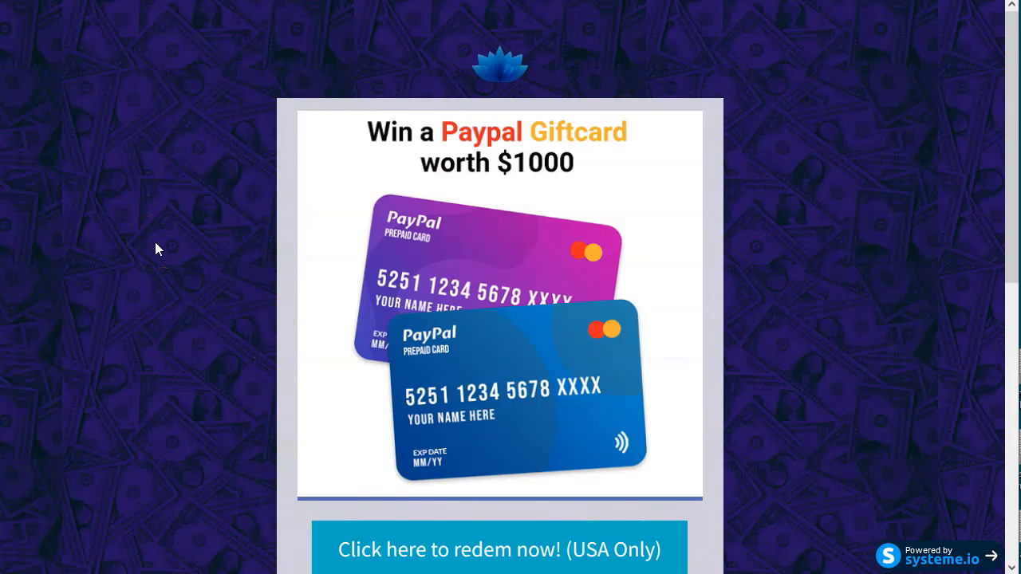
pyautogui.click(603, 240)
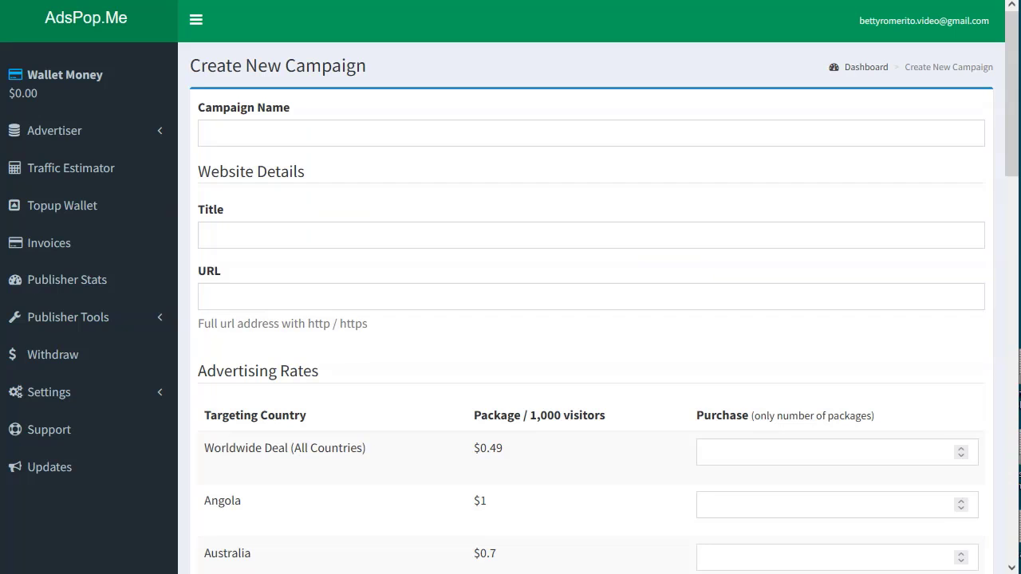